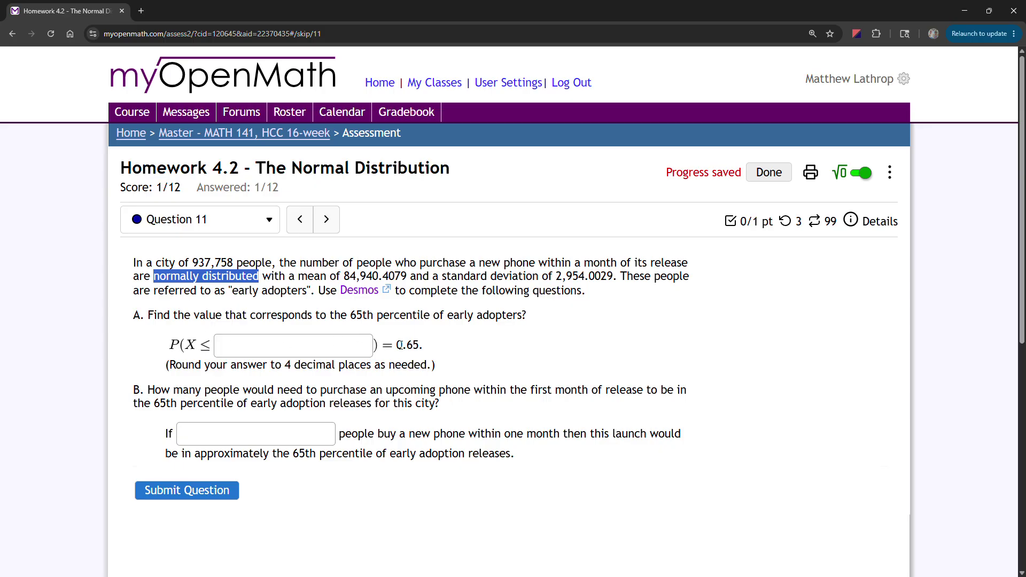
{"action": "left_click_drag", "start_coordinate": [397, 345], "coordinate": [420, 346]}
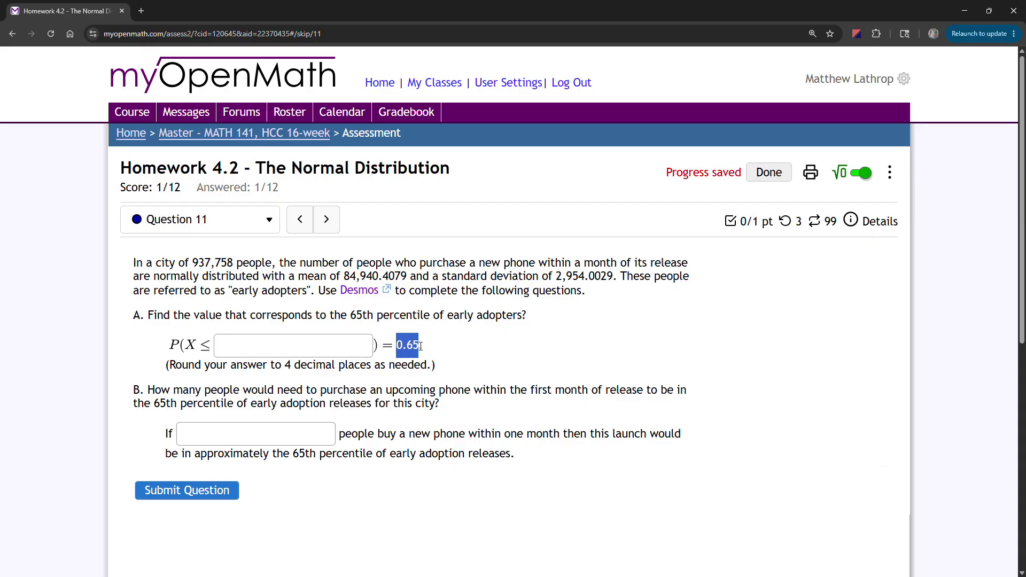
{"action": "left_click", "coordinate": [260, 346]}
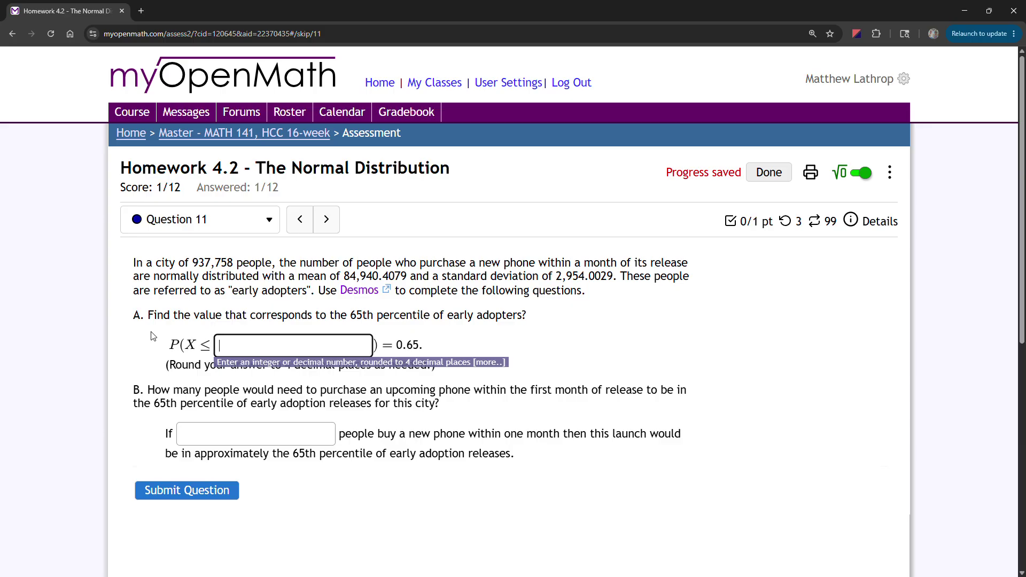
{"action": "left_click", "coordinate": [114, 297]}
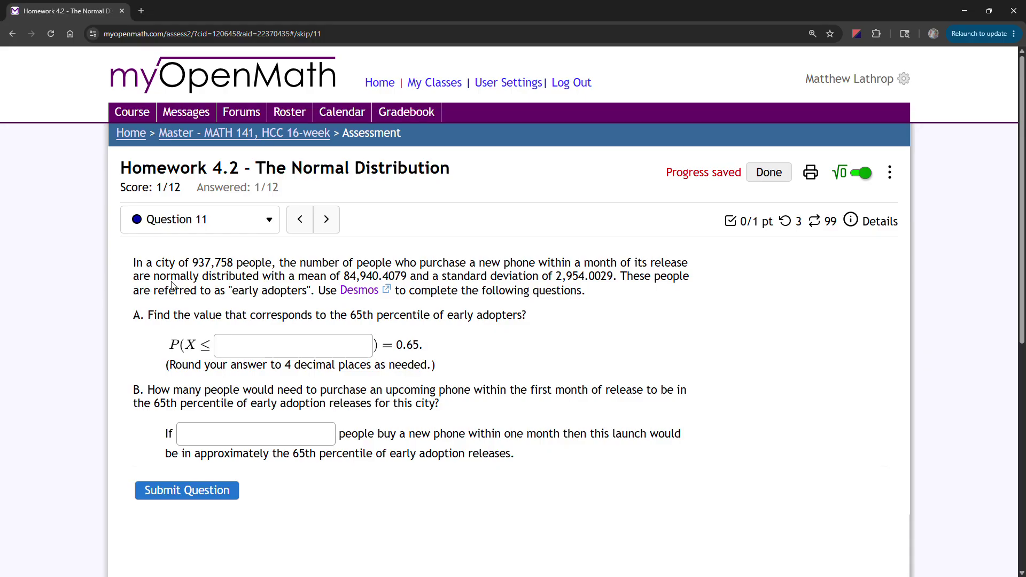
- Open the Desmos calculator linked in the question and set the mean to 84940.4079
{"action": "left_click", "coordinate": [357, 293]}
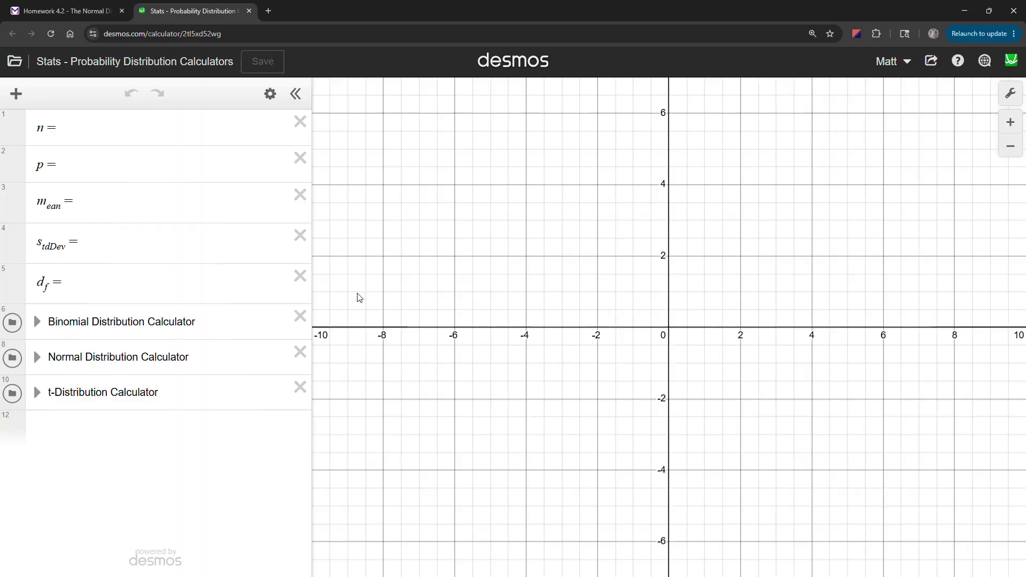
{"action": "left_click", "coordinate": [105, 210]}
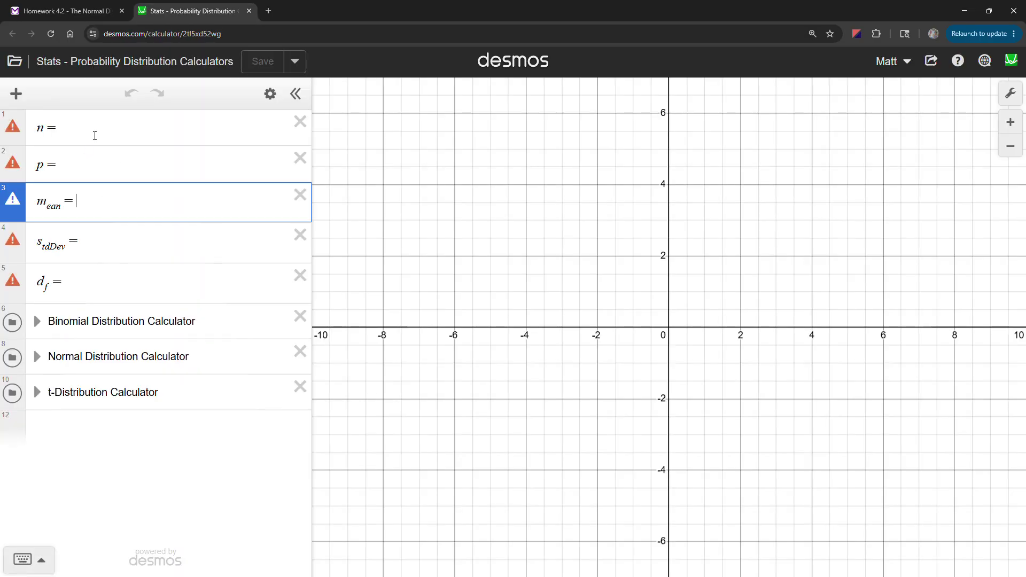
{"action": "left_click", "coordinate": [74, 11]}
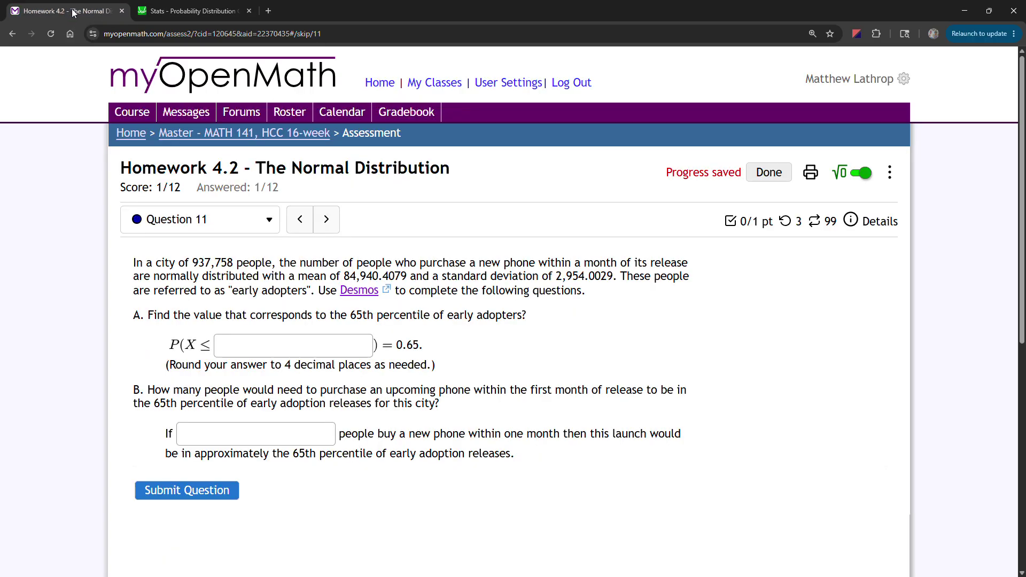
{"action": "left_click", "coordinate": [163, 11]}
{"action": "type", "text": "84940"}
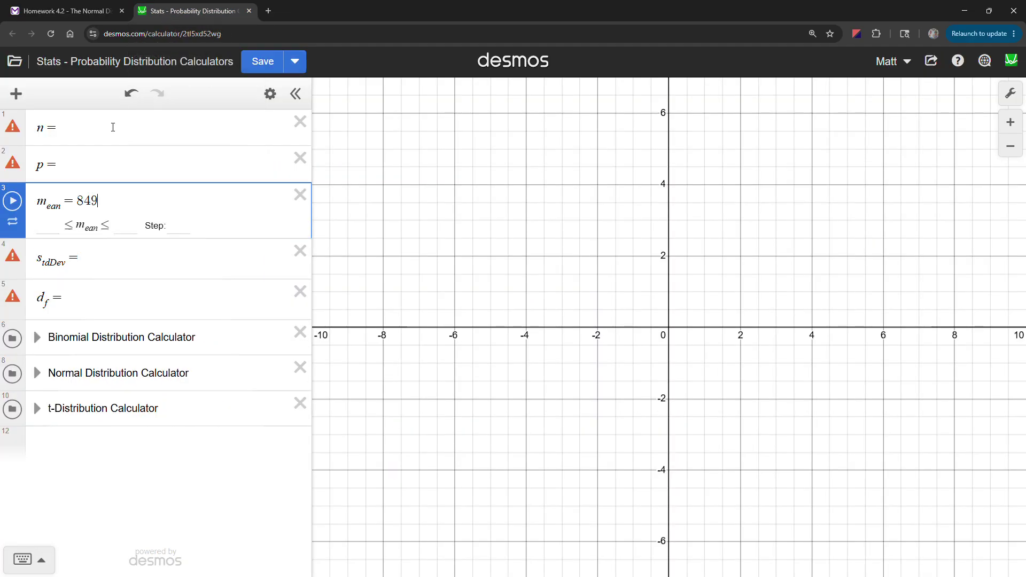
{"action": "left_click", "coordinate": [96, 12]}
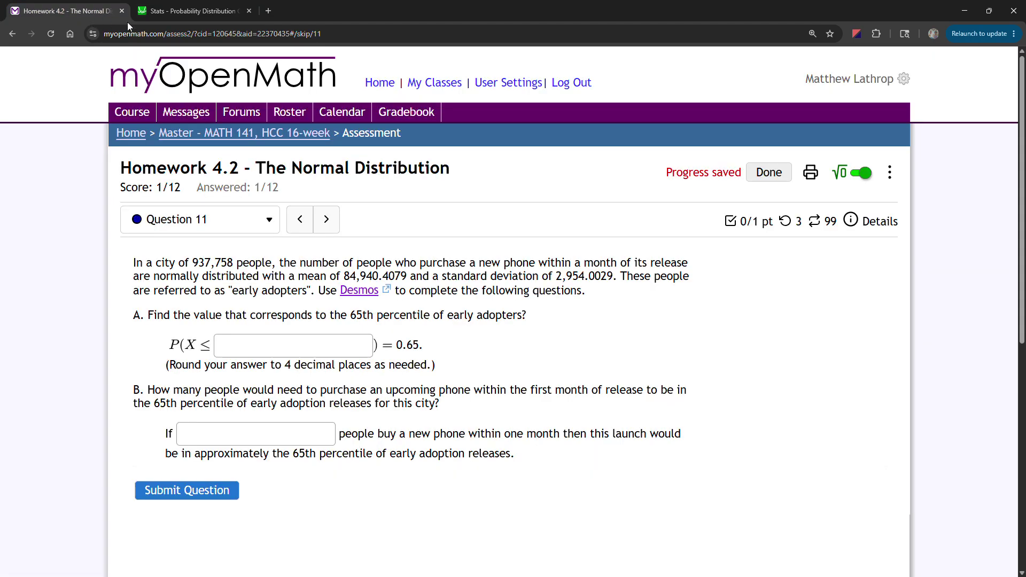
{"action": "left_click", "coordinate": [169, 11]}
{"action": "type", "text": ".4079"}
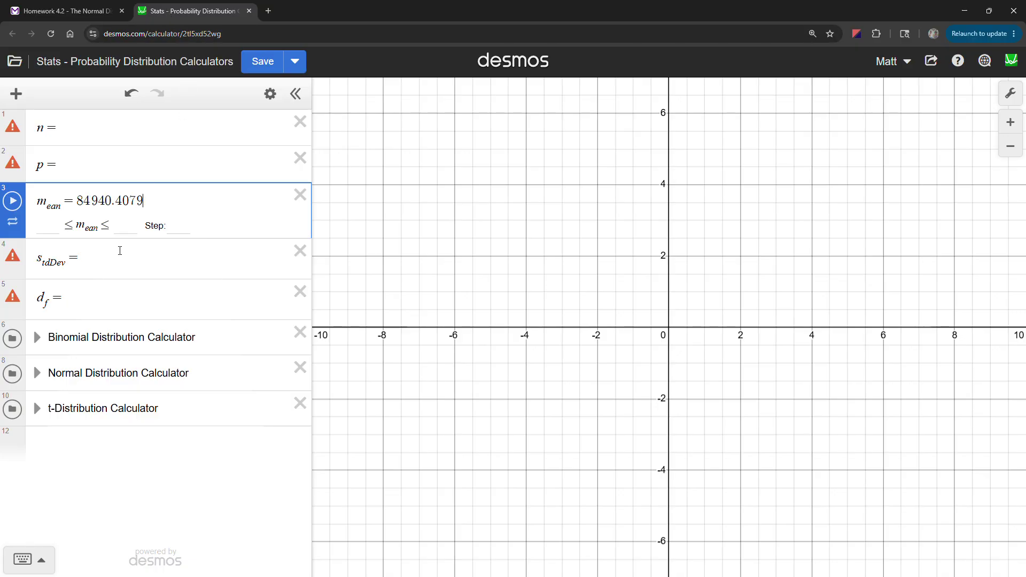
- Set the calculator's standard deviation to 2954.0029, as given in the homework question
{"action": "key", "text": "Down"}
{"action": "left_click", "coordinate": [60, 12]}
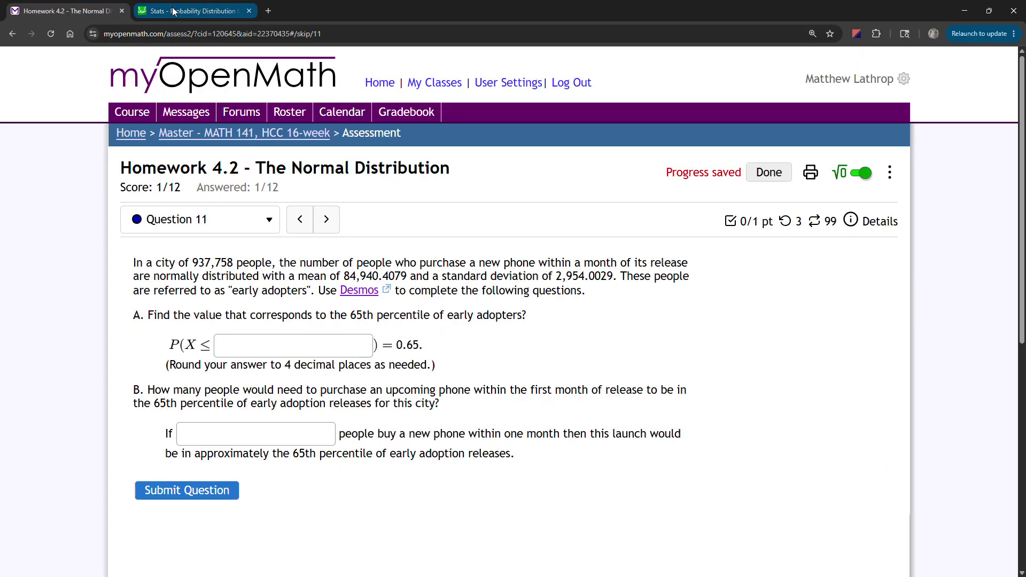
{"action": "left_click", "coordinate": [178, 12]}
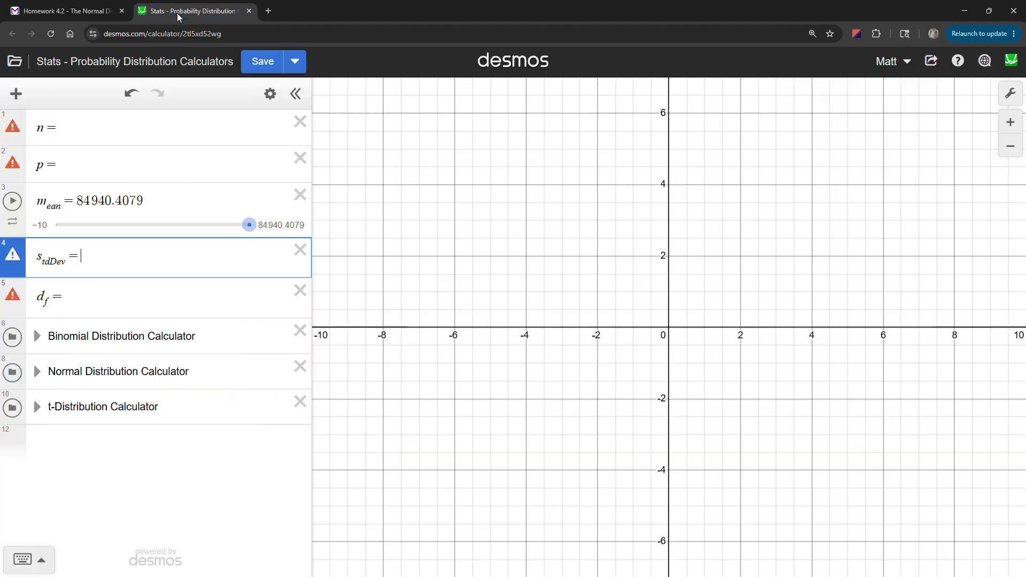
{"action": "type", "text": "2954.0029"}
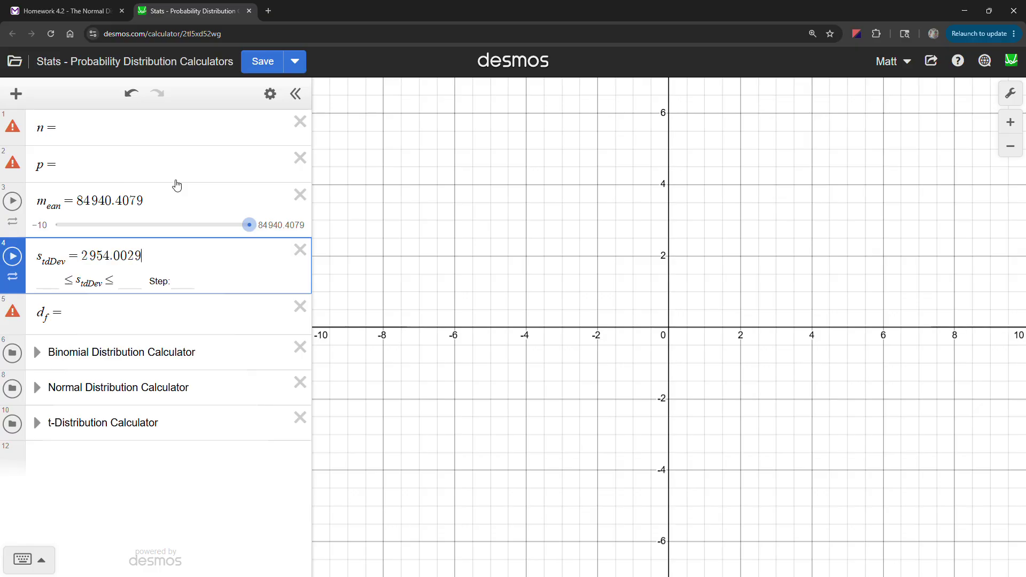
- Expand the Normal Distribution Calculator, plot the normaldist curve fitted to the graph view, and show its Cumulative Probability settings
{"action": "left_click", "coordinate": [37, 388]}
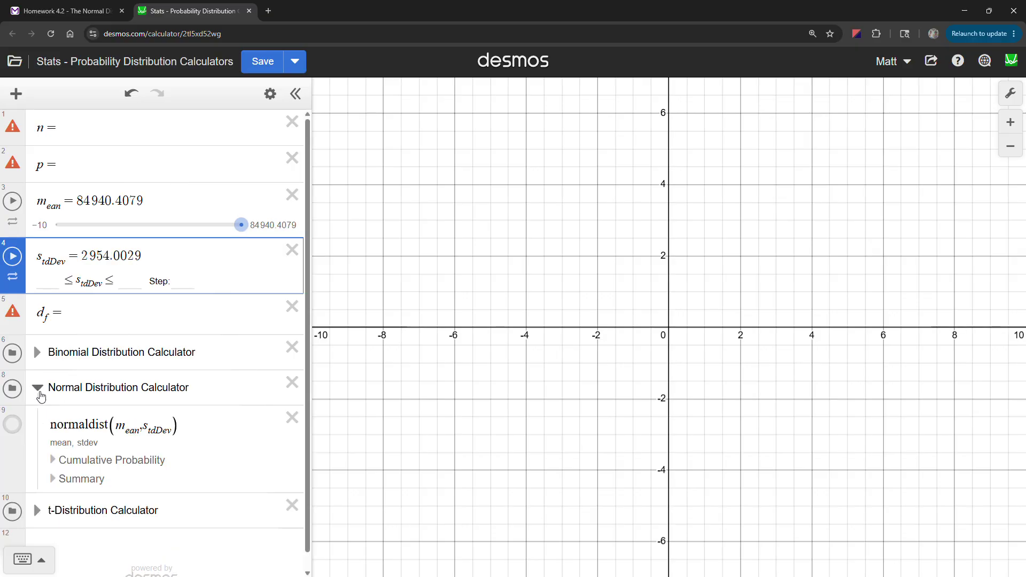
{"action": "left_click", "coordinate": [12, 425]}
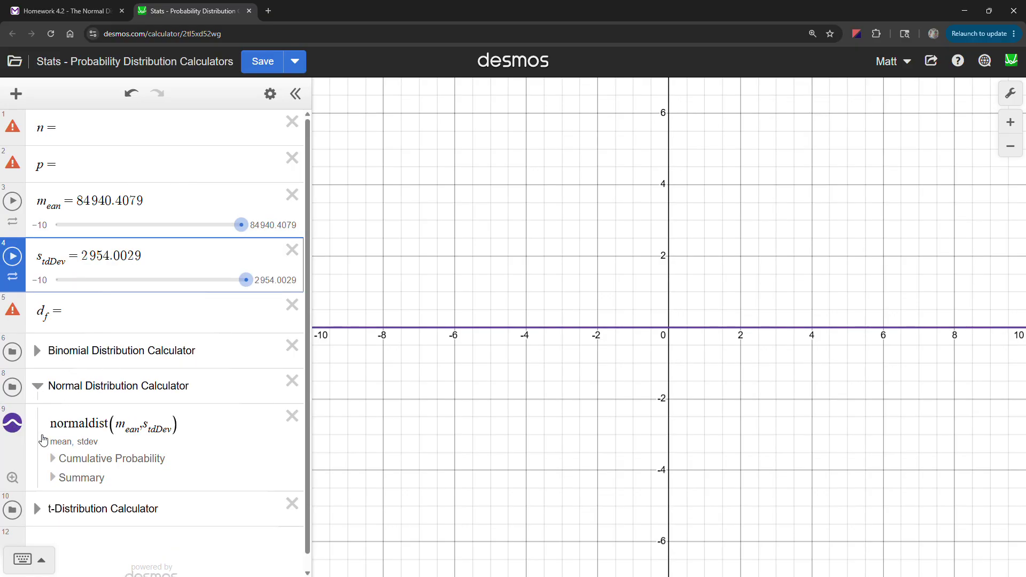
{"action": "left_click", "coordinate": [13, 482]}
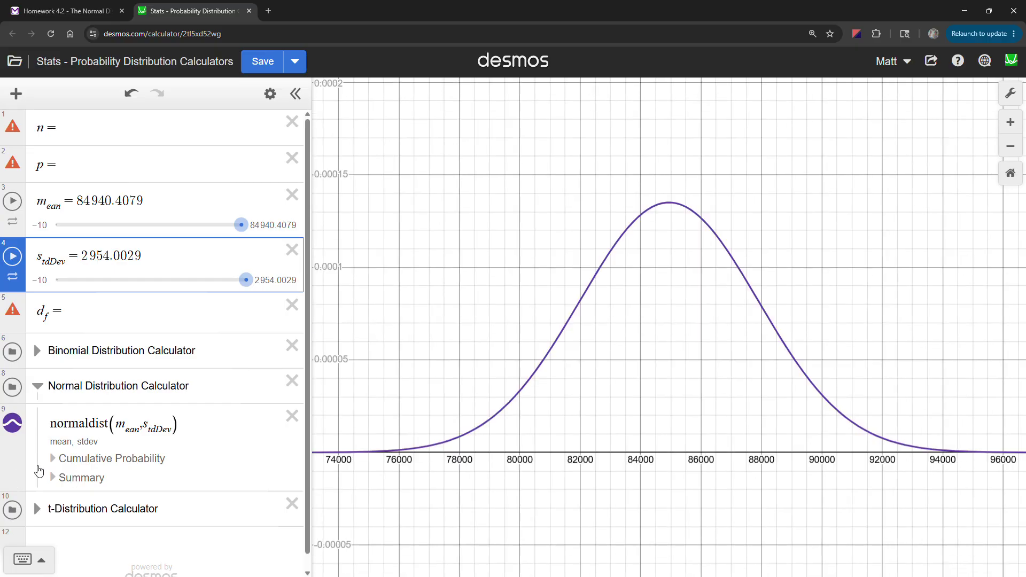
{"action": "left_click", "coordinate": [52, 458]}
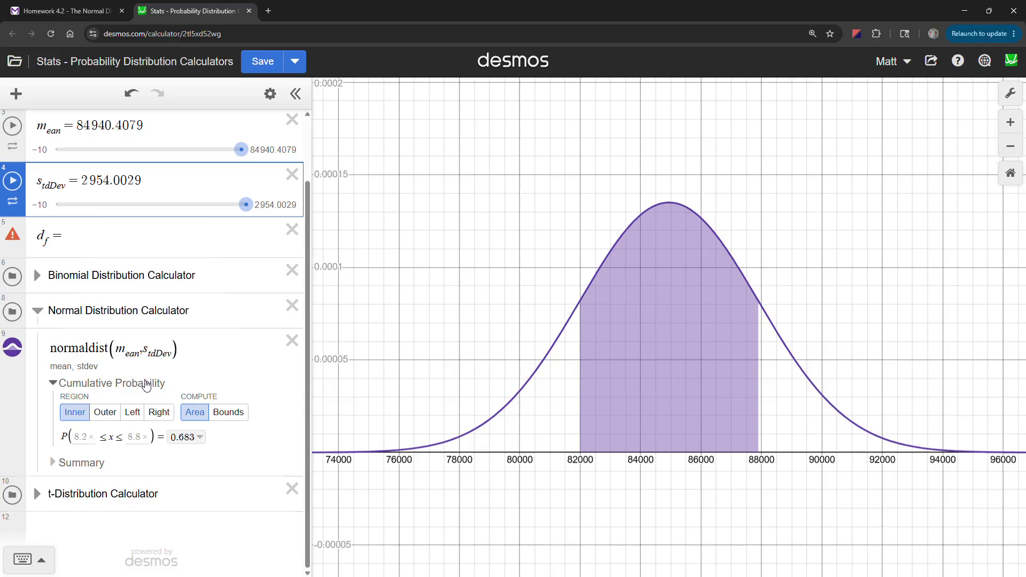
- Compute the Bounds of the Left region in the cumulative probability, using the .65 probability from part A
{"action": "left_click", "coordinate": [92, 12]}
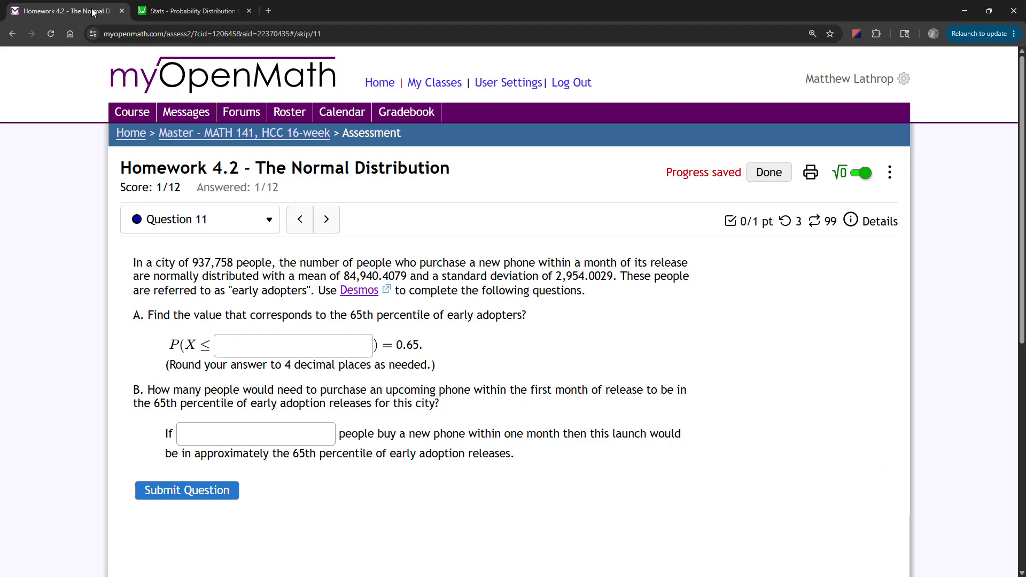
{"action": "left_click", "coordinate": [224, 344]}
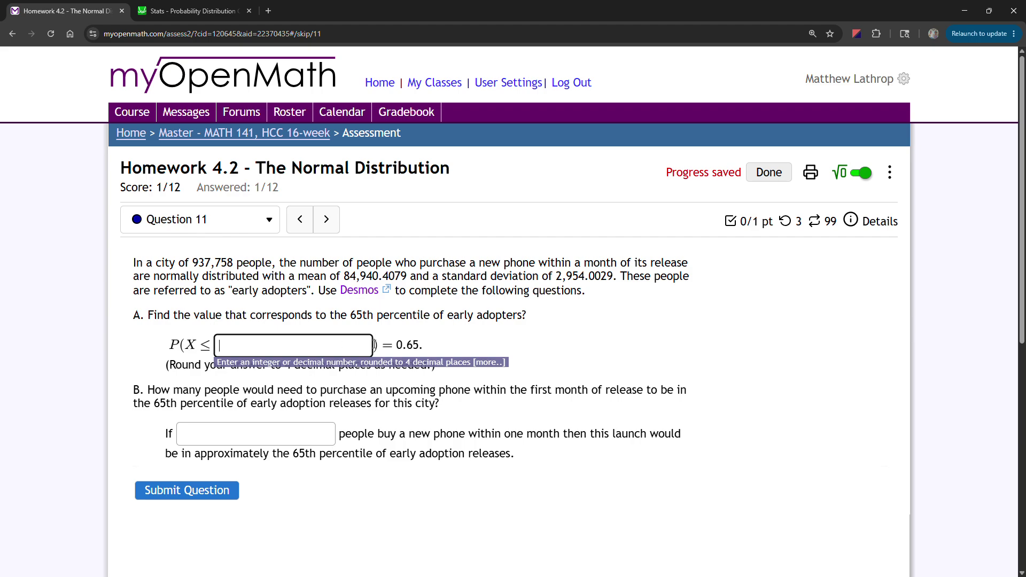
{"action": "left_click_drag", "start_coordinate": [396, 345], "coordinate": [420, 344]}
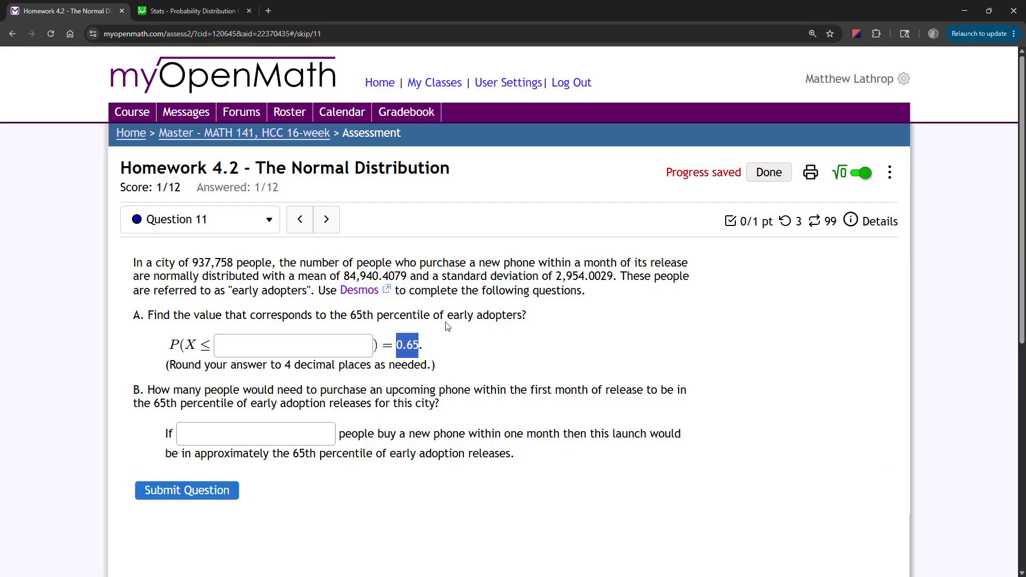
{"action": "left_click", "coordinate": [184, 13]}
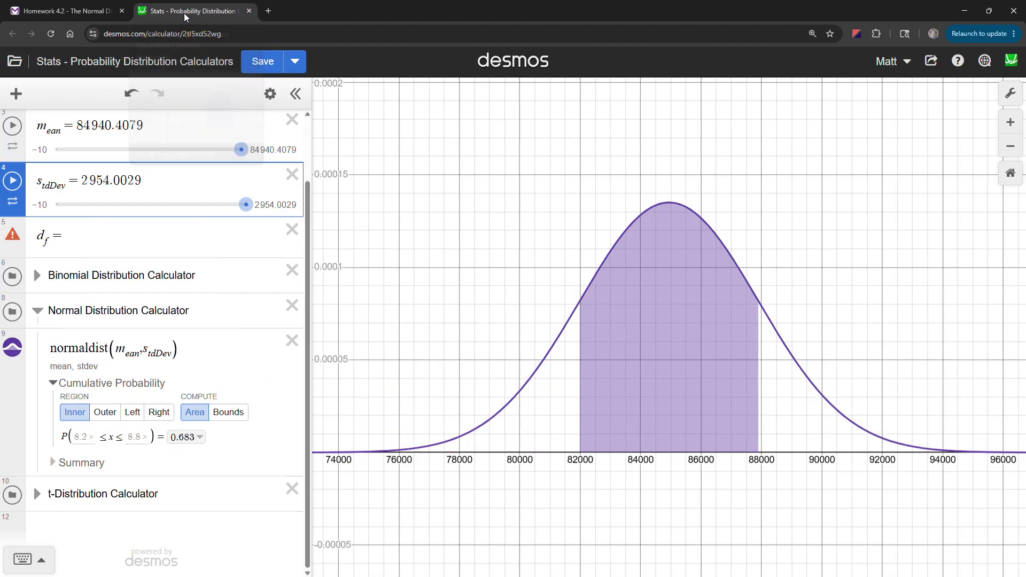
{"action": "left_click", "coordinate": [133, 413]}
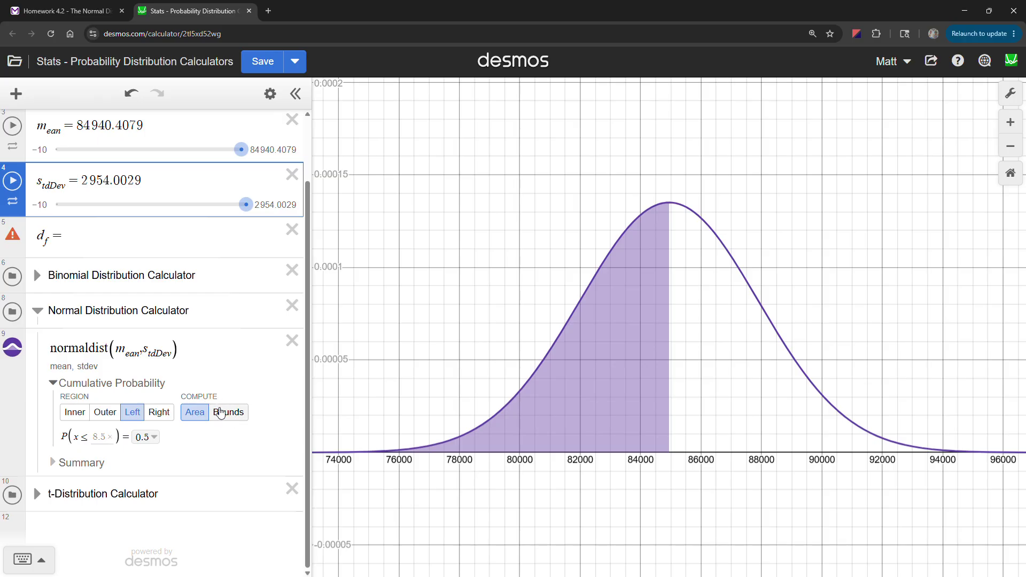
{"action": "left_click", "coordinate": [227, 414]}
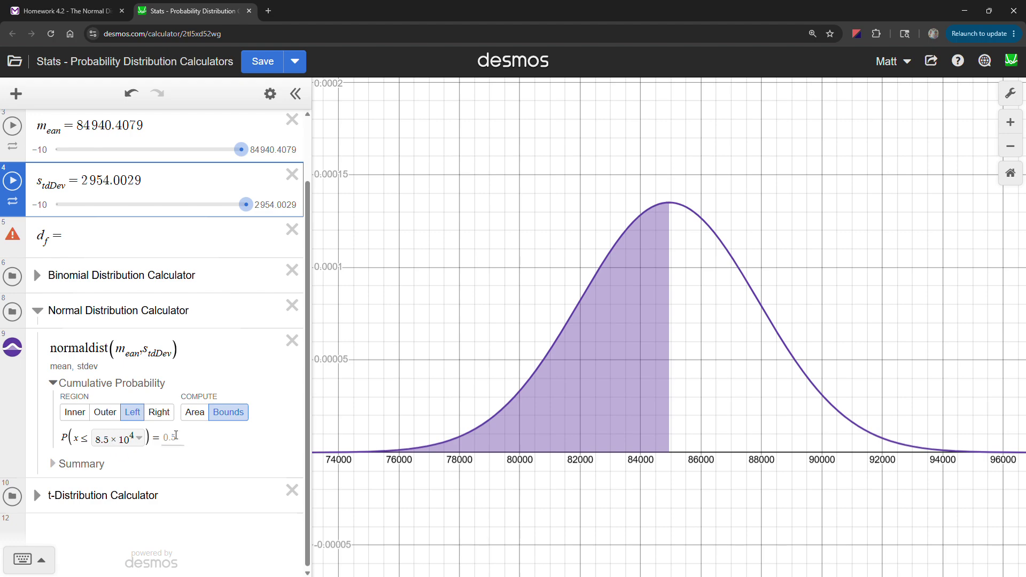
{"action": "left_click", "coordinate": [180, 437]}
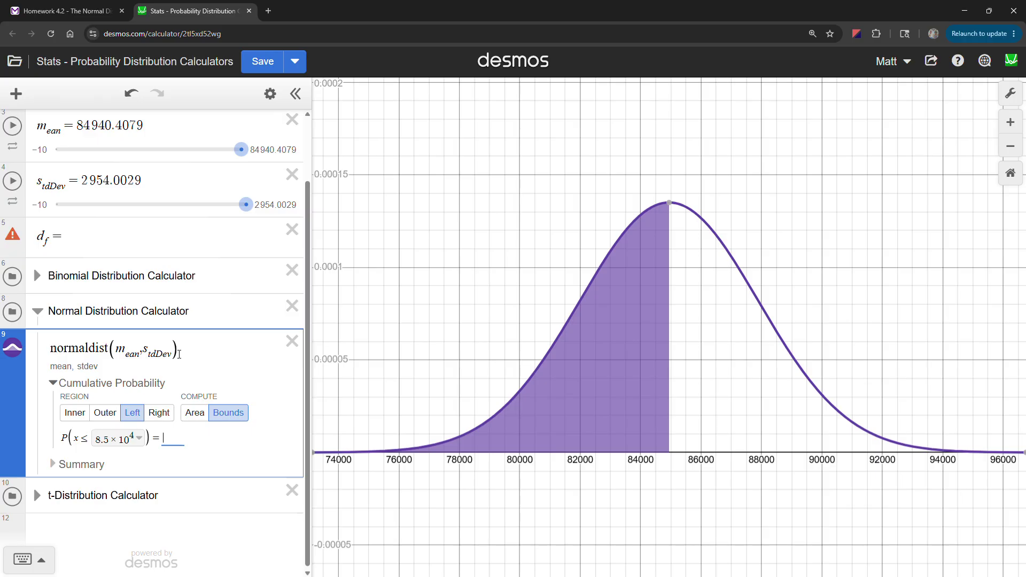
{"action": "type", "text": ".65"}
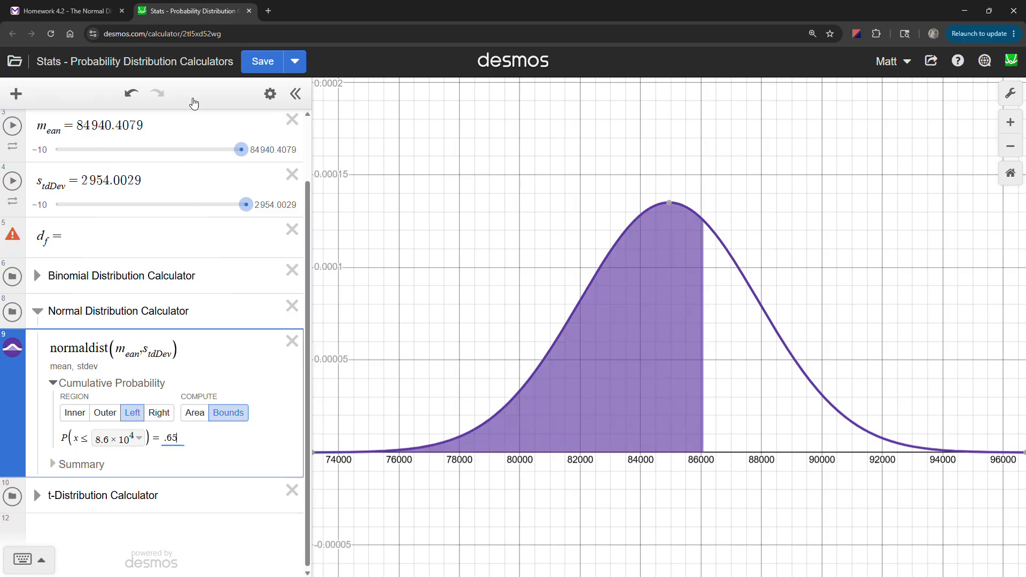
- Export the full upper bound value for the 0.65 probability to the expression list
{"action": "left_click", "coordinate": [105, 13]}
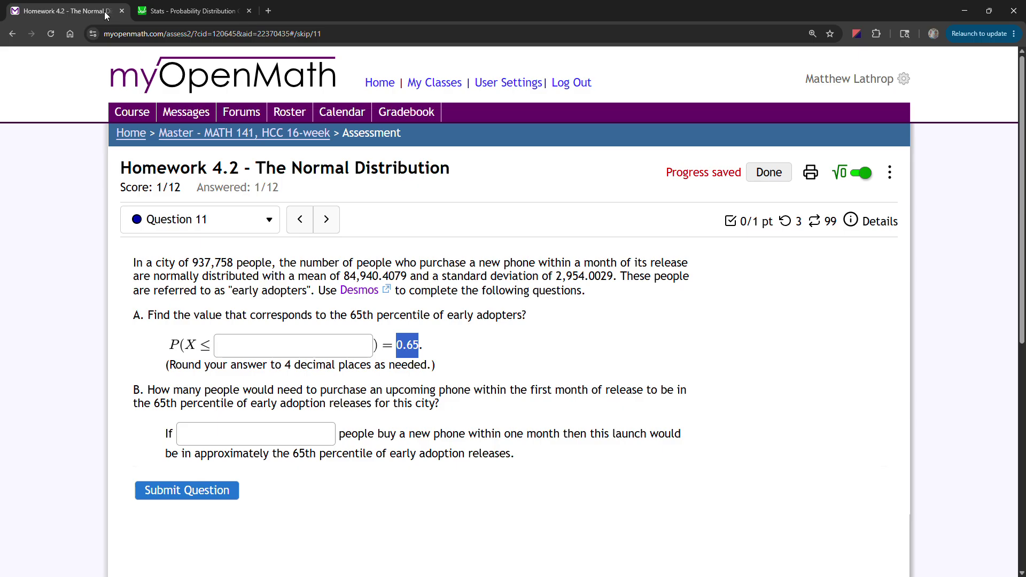
{"action": "left_click", "coordinate": [170, 12]}
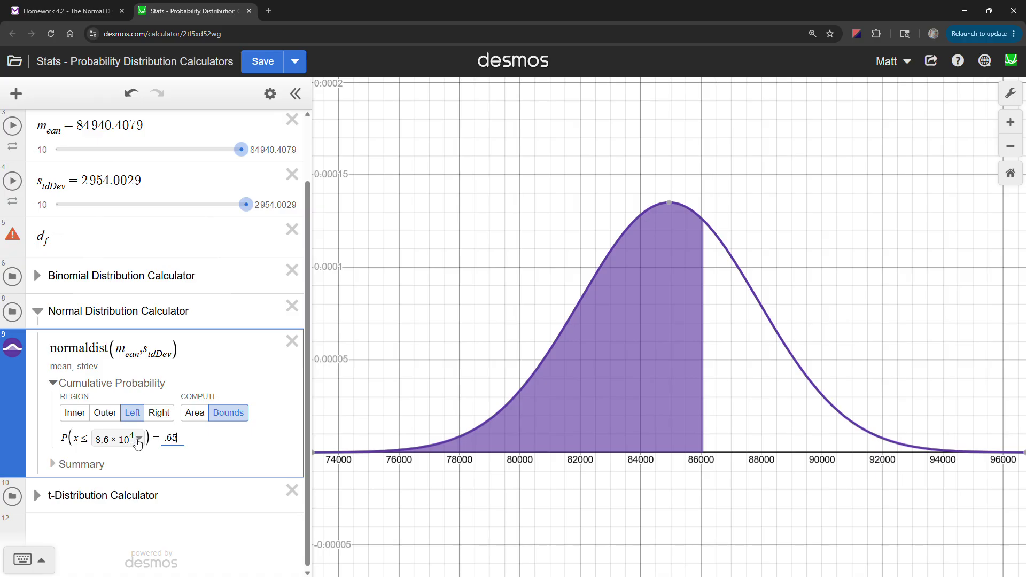
{"action": "left_click", "coordinate": [138, 440]}
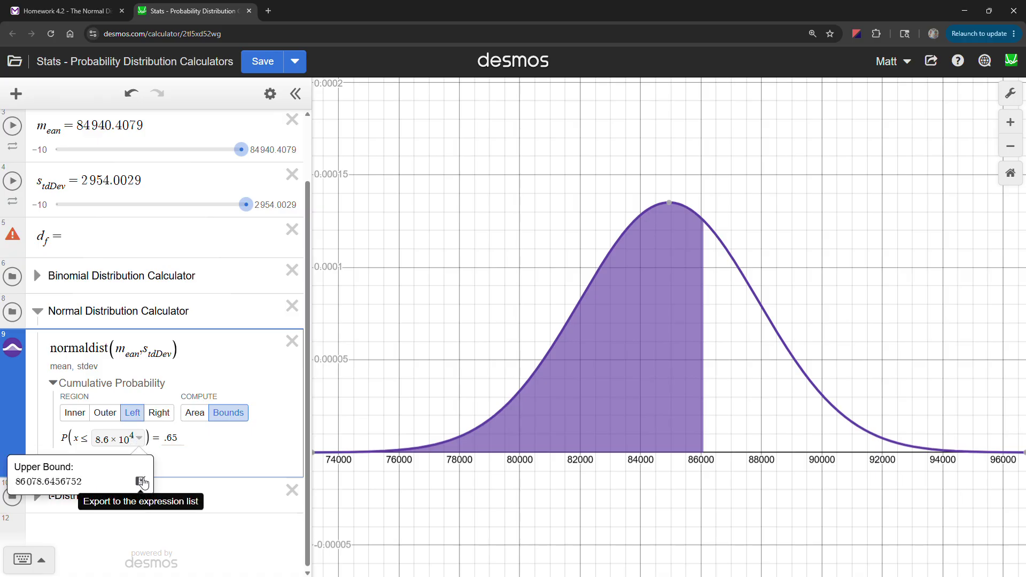
{"action": "left_click", "coordinate": [141, 482]}
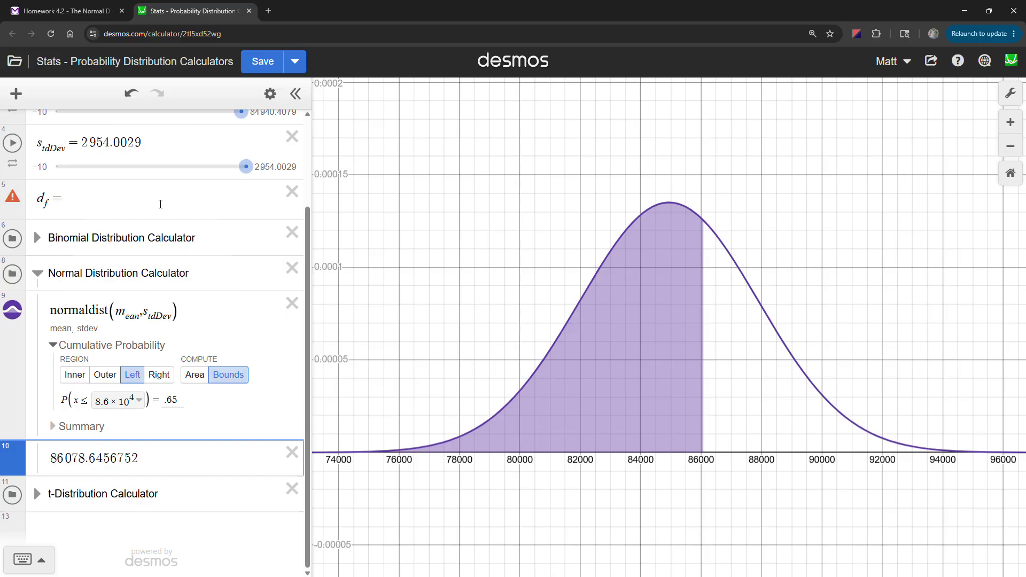
- Enter 86078.6457 as the part A answer in the homework question and submit it
{"action": "left_click", "coordinate": [70, 11]}
{"action": "left_click", "coordinate": [297, 344]}
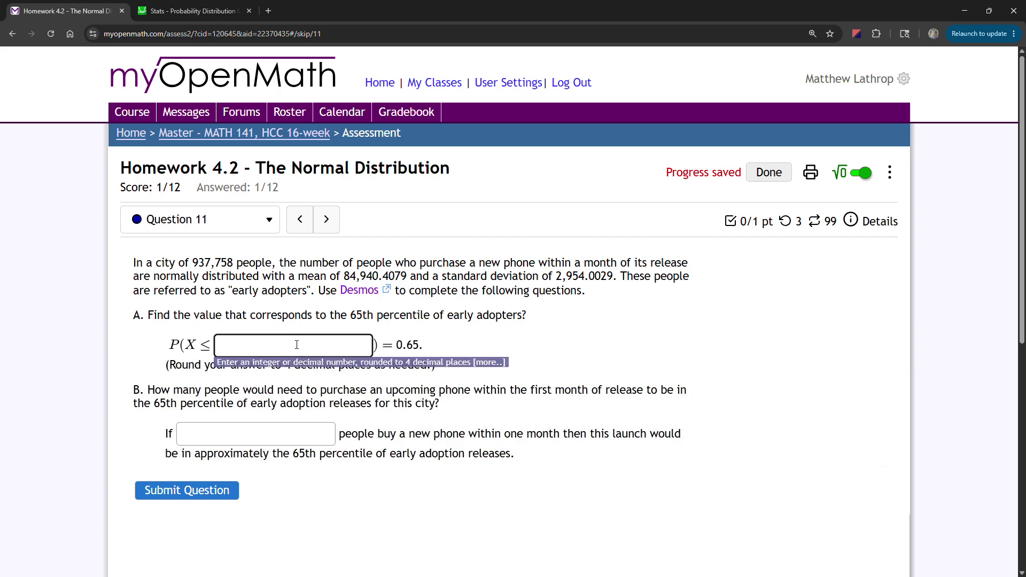
{"action": "type", "text": "86078"}
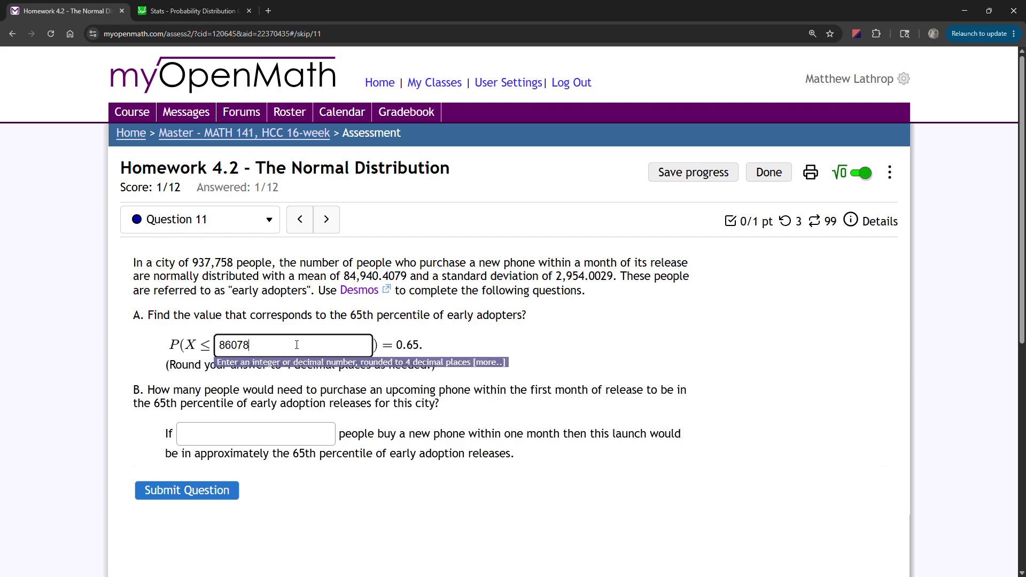
{"action": "left_click", "coordinate": [179, 11]}
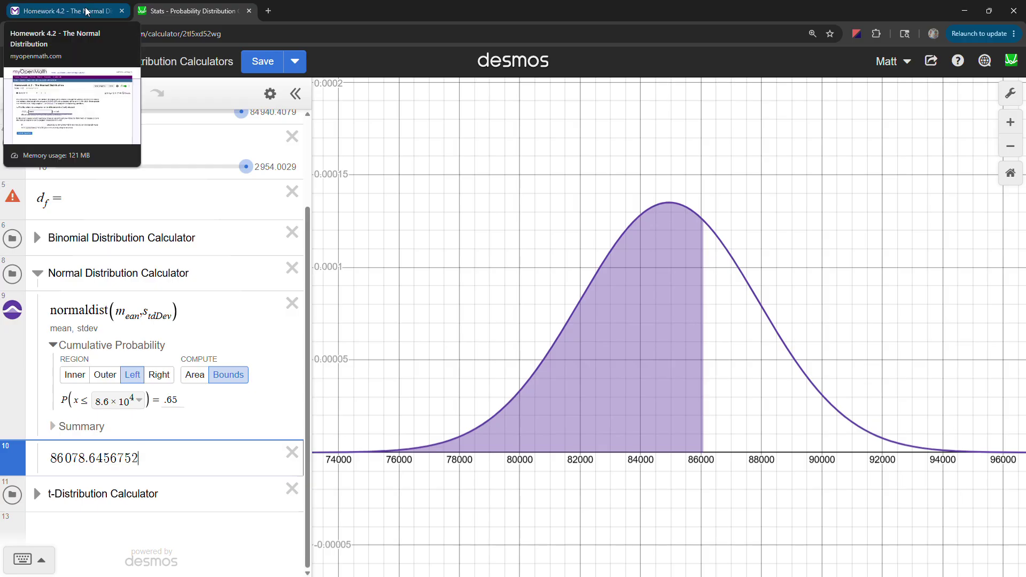
{"action": "left_click", "coordinate": [85, 11]}
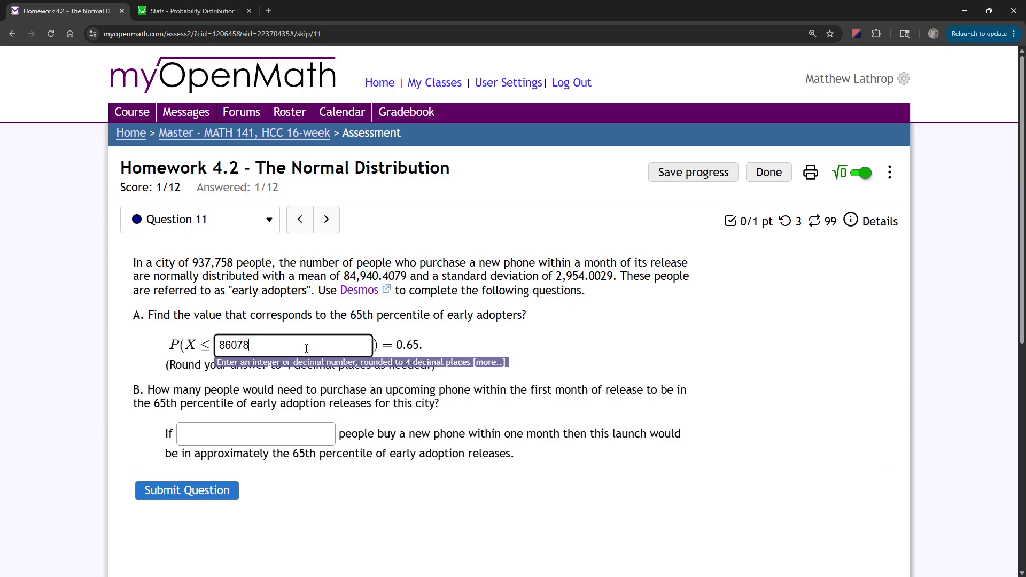
{"action": "type", "text": ".6457"}
{"action": "key", "text": "Return"}
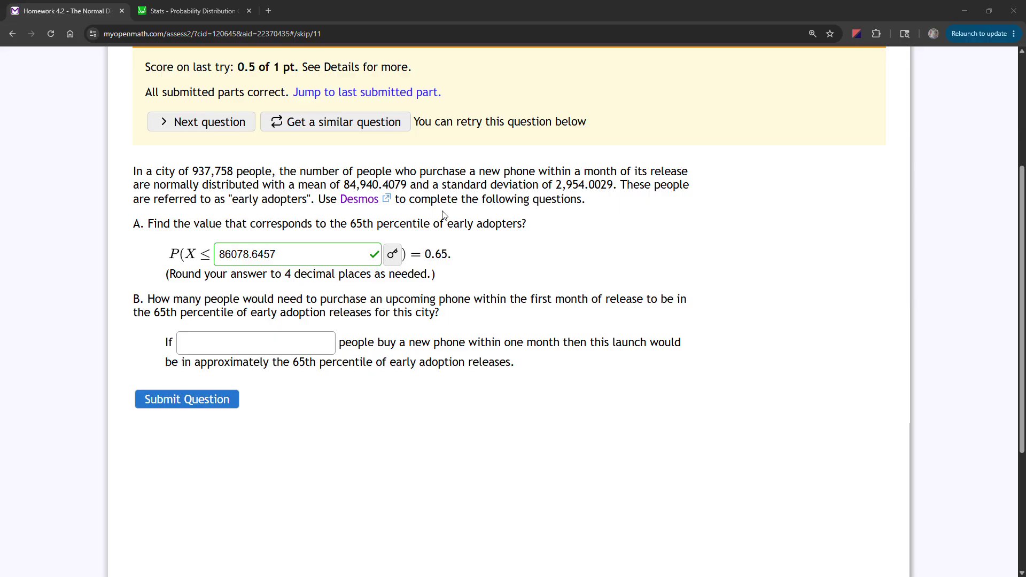
- Enter 86079 people as the answer to part B
{"action": "left_click", "coordinate": [310, 353]}
{"action": "type", "text": "86"}
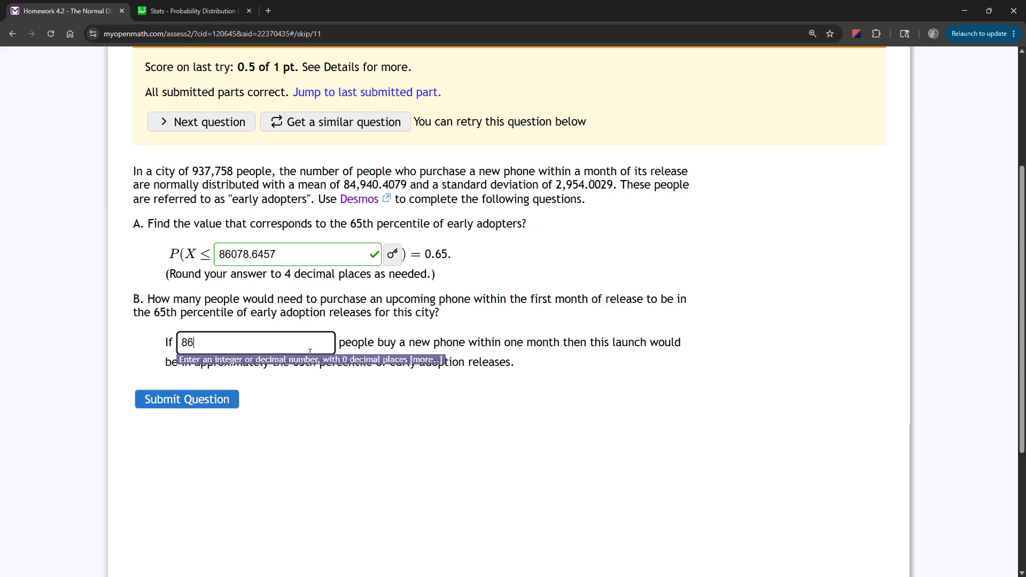
{"action": "type", "text": "079"}
{"action": "left_click", "coordinate": [343, 408]}
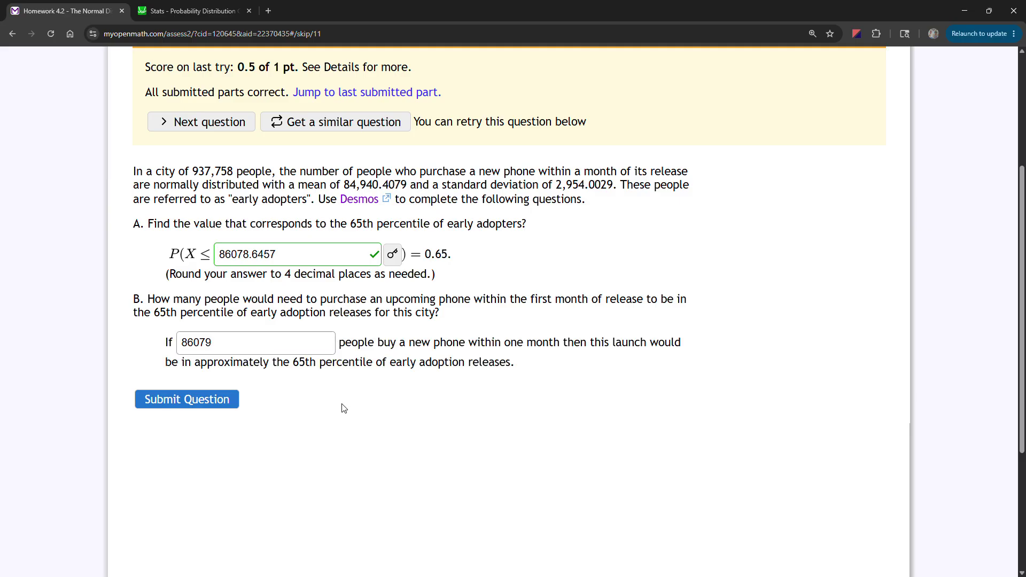
- Submit the part B answer of Question 11 and go on to Question 12
{"action": "left_click", "coordinate": [297, 343]}
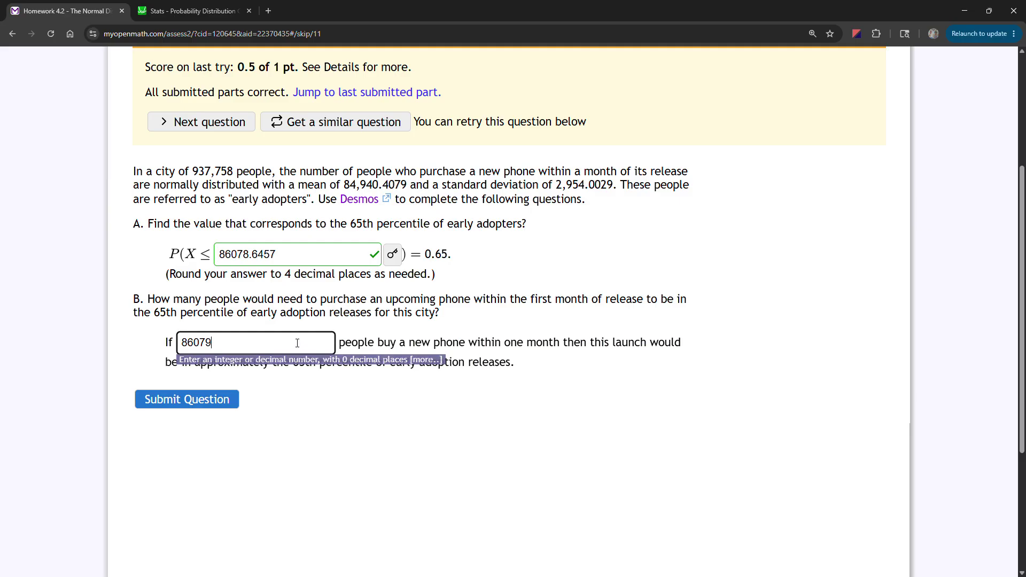
{"action": "key", "text": "Return"}
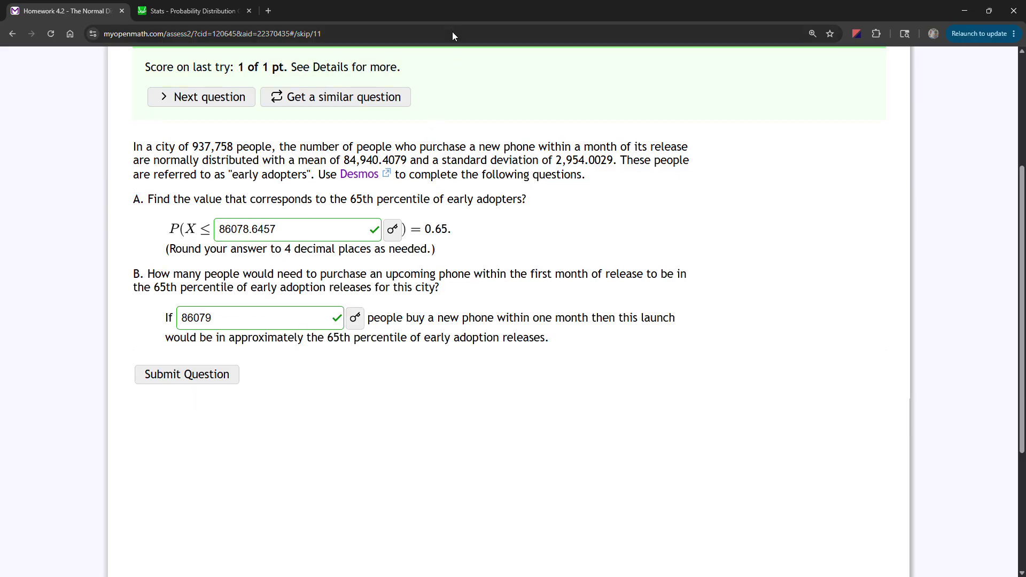
{"action": "scroll", "coordinate": [393, 149], "scroll_direction": "up", "scroll_amount": 3}
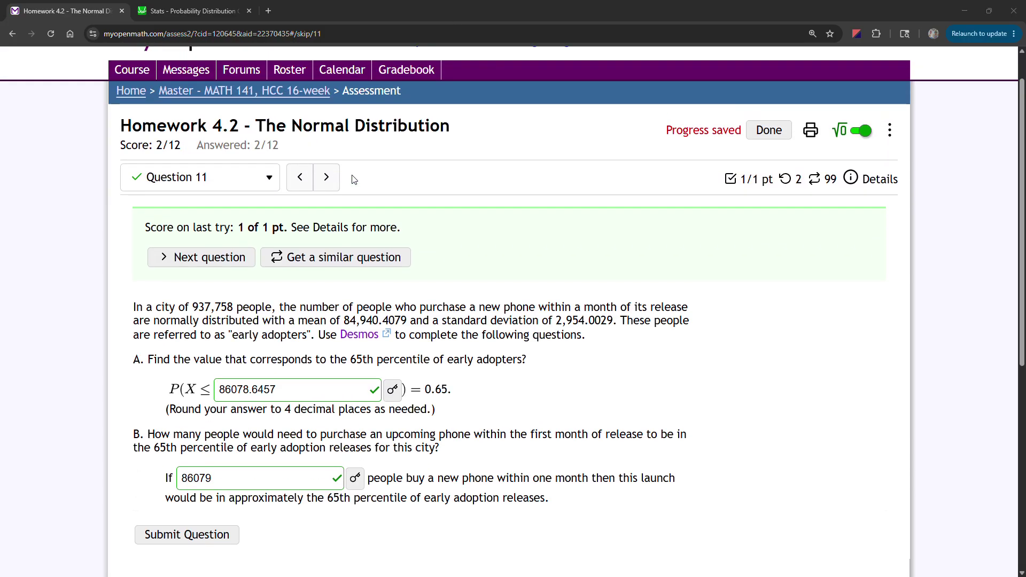
{"action": "left_click", "coordinate": [324, 174]}
{"action": "scroll", "coordinate": [331, 243], "scroll_direction": "down", "scroll_amount": 1}
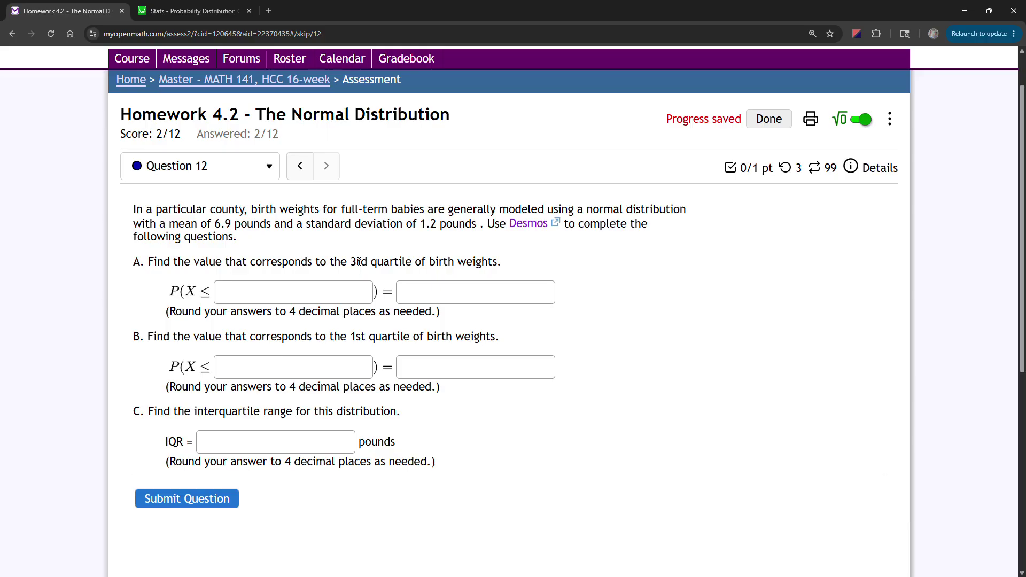
- Place the cursor in the probability field of part A, on the 3rd quartile of birth weights
{"action": "left_click", "coordinate": [246, 291]}
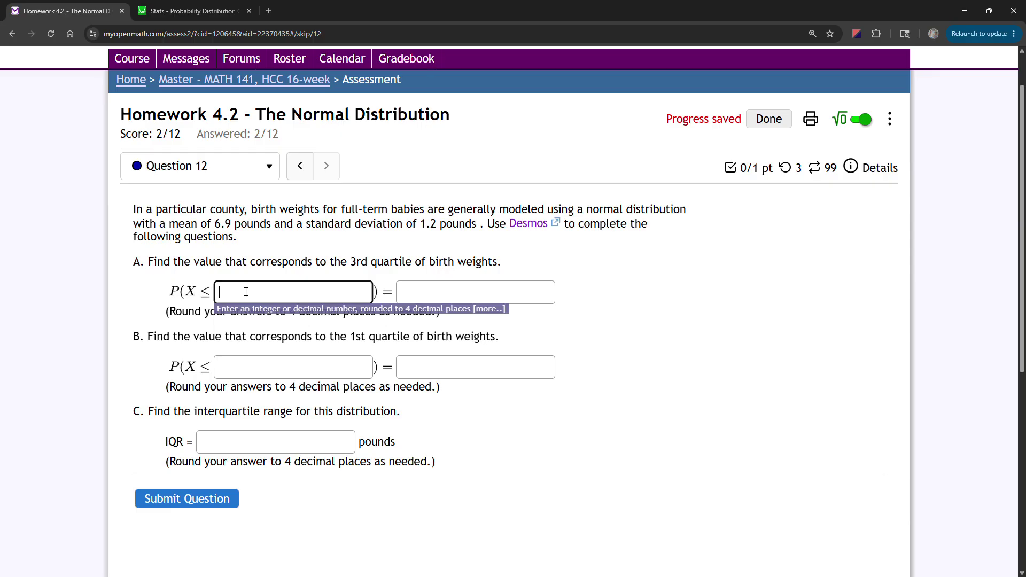
{"action": "left_click", "coordinate": [413, 364]}
{"action": "left_click", "coordinate": [412, 300]}
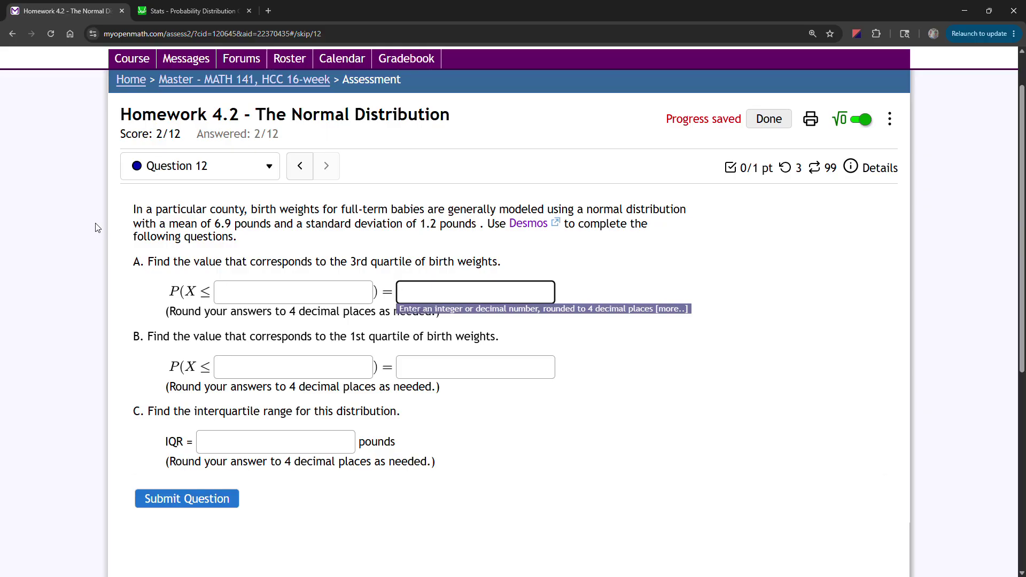
- Switch to the Desmos probability calculator and reload it, discarding the unsaved changes
{"action": "left_click", "coordinate": [194, 13]}
{"action": "left_click", "coordinate": [53, 32]}
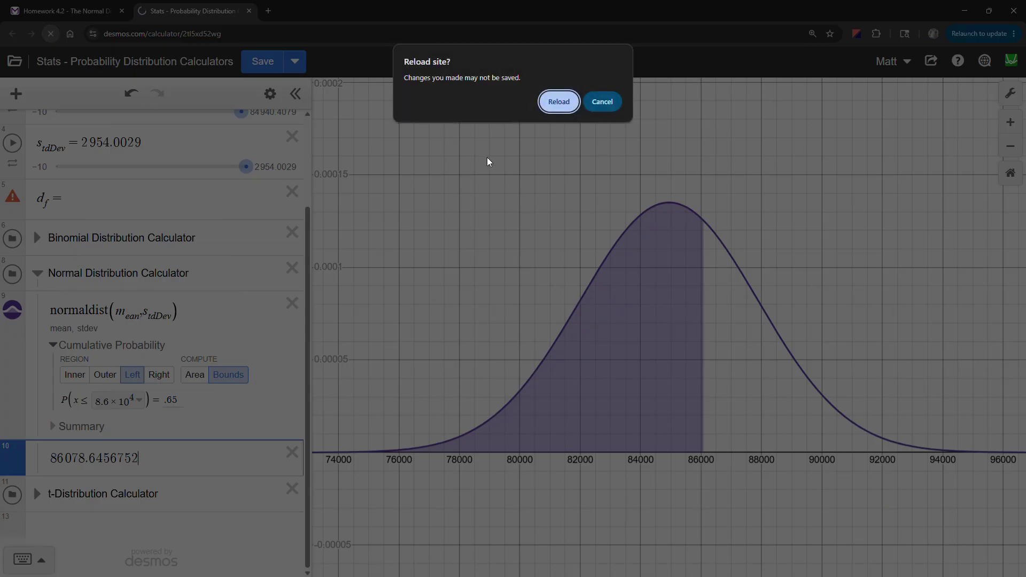
{"action": "left_click", "coordinate": [547, 103]}
- Set the mean to 6.9 and the standard deviation to 1.2 in the calculator
{"action": "left_click", "coordinate": [108, 200]}
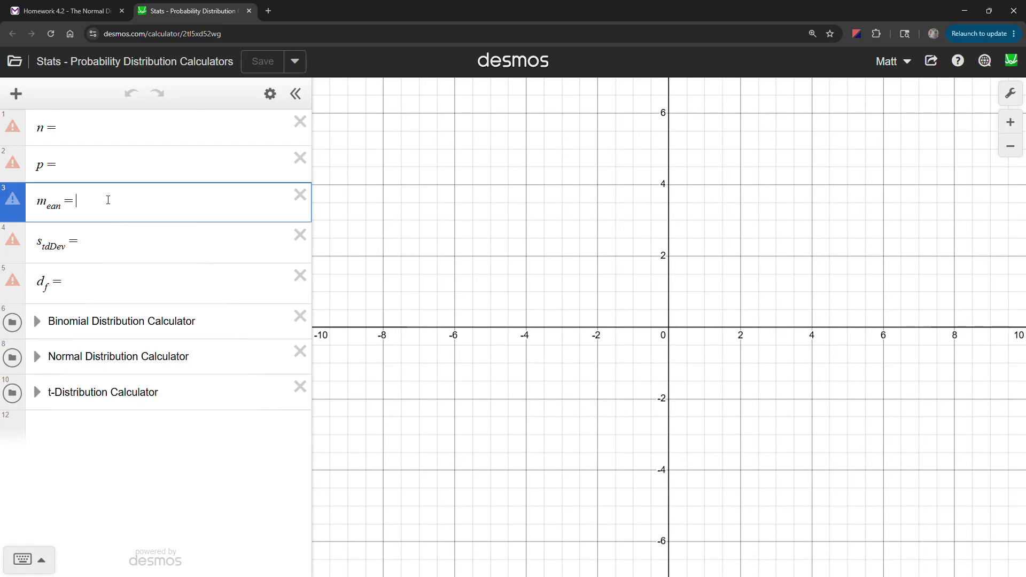
{"action": "type", "text": "6.9"}
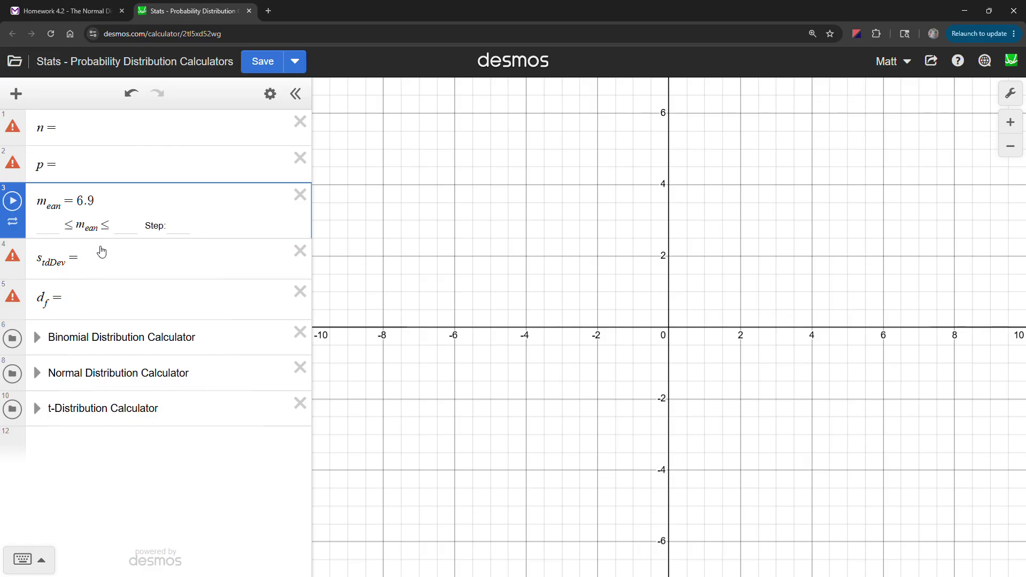
{"action": "left_click", "coordinate": [100, 253]}
{"action": "type", "text": "1.2"}
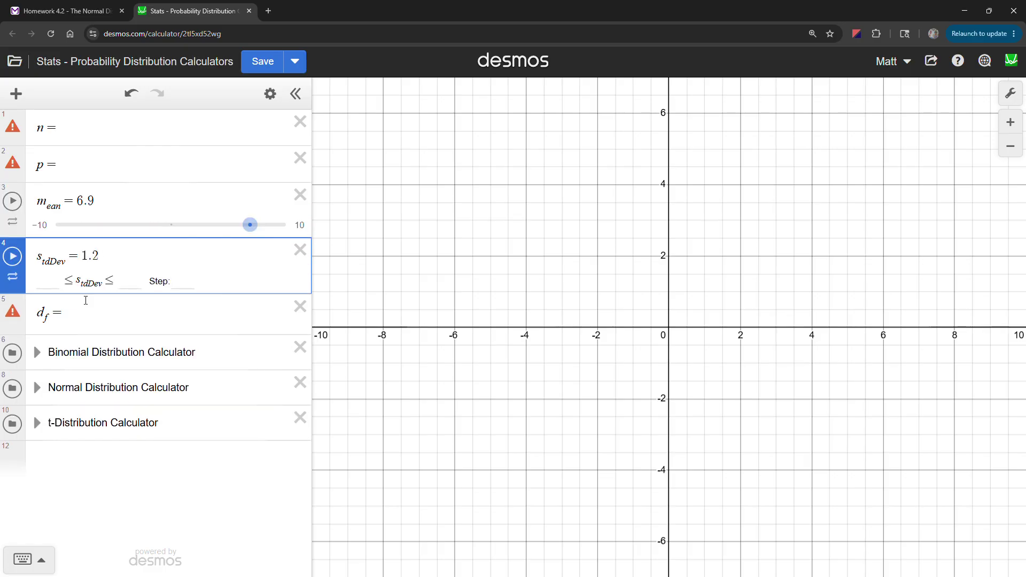
- Expand the Normal Distribution Calculator with its cumulative probability options and fit the graph view to the curve
{"action": "left_click", "coordinate": [37, 388]}
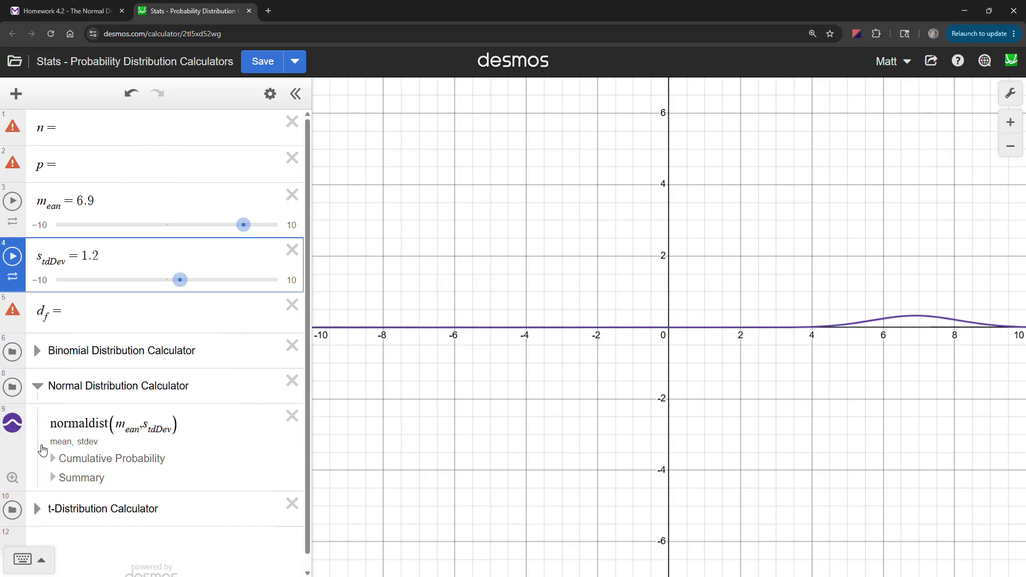
{"action": "left_click", "coordinate": [52, 458]}
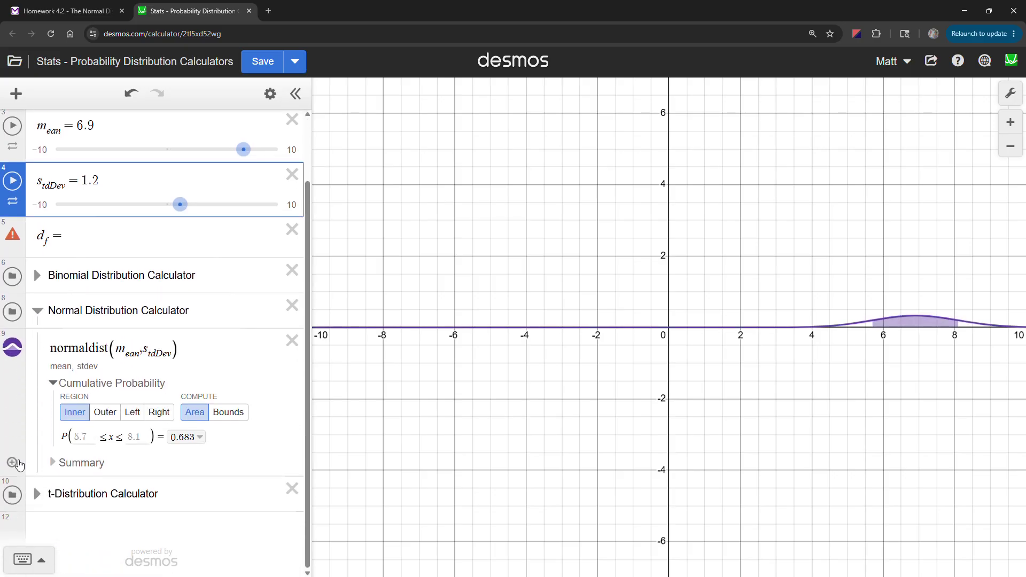
{"action": "left_click", "coordinate": [12, 463]}
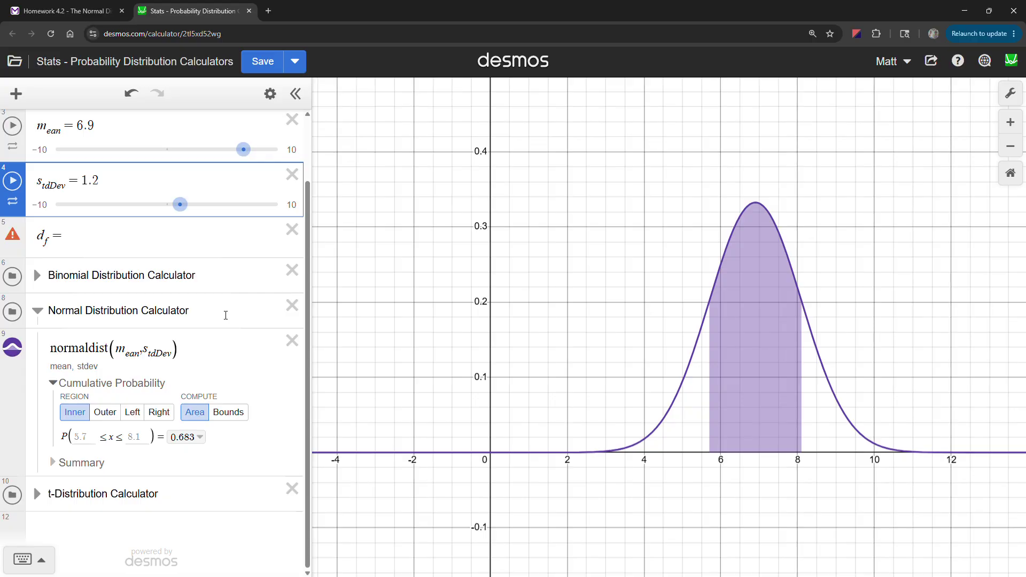
- Return to the MyOpenMath homework and enter .75 as the probability in part A
{"action": "left_click", "coordinate": [104, 10]}
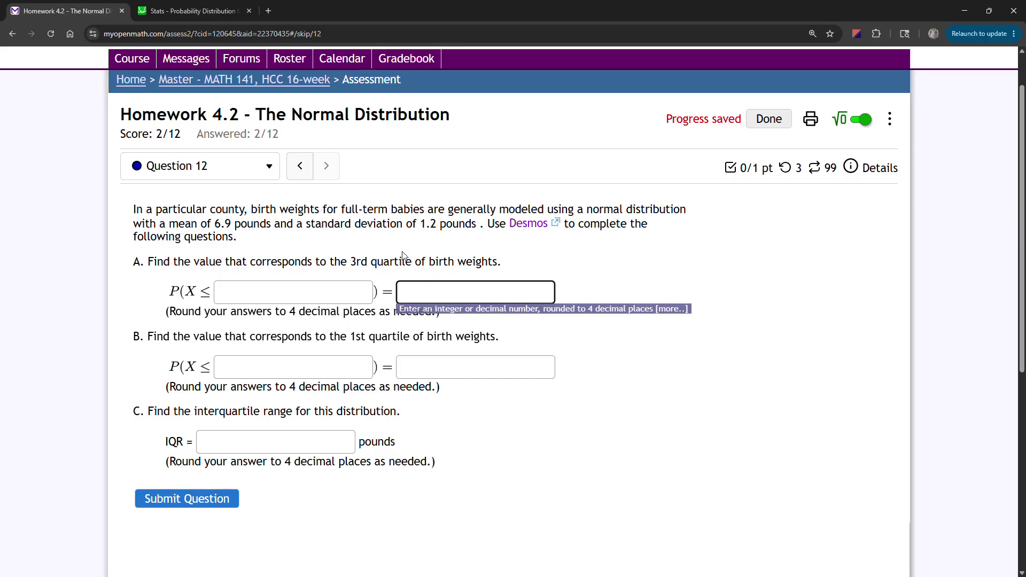
{"action": "type", "text": ".75"}
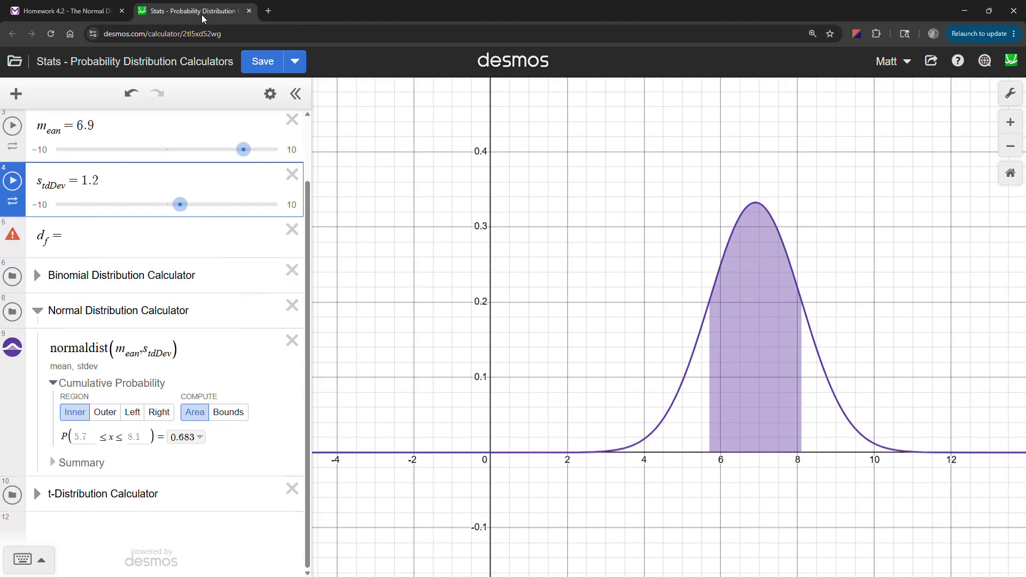
- In Desmos, compute the Bounds of the Left region for a .75 probability and export the upper bound to the expression list
{"action": "left_click", "coordinate": [201, 12]}
{"action": "left_click", "coordinate": [219, 420]}
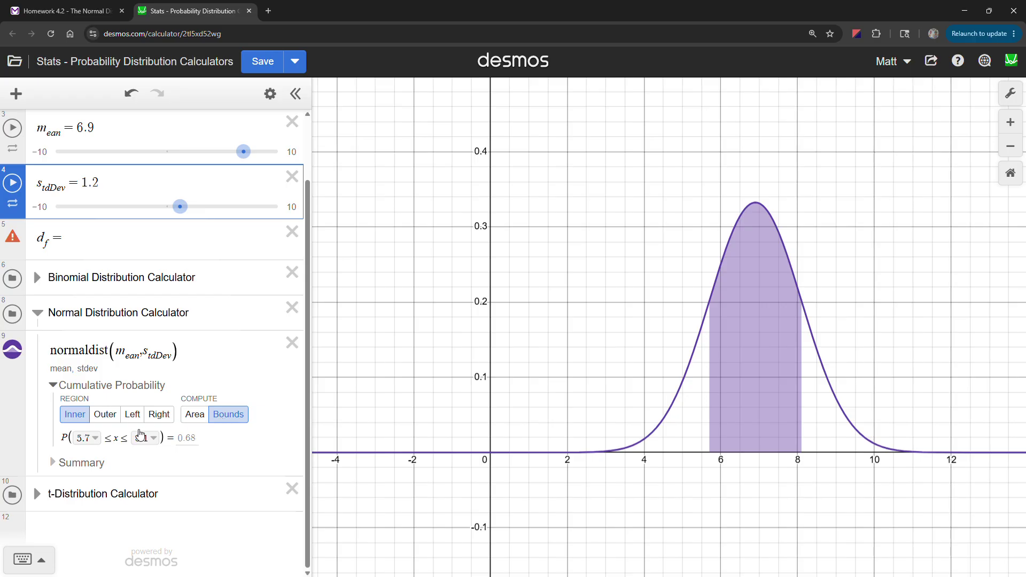
{"action": "left_click", "coordinate": [133, 422]}
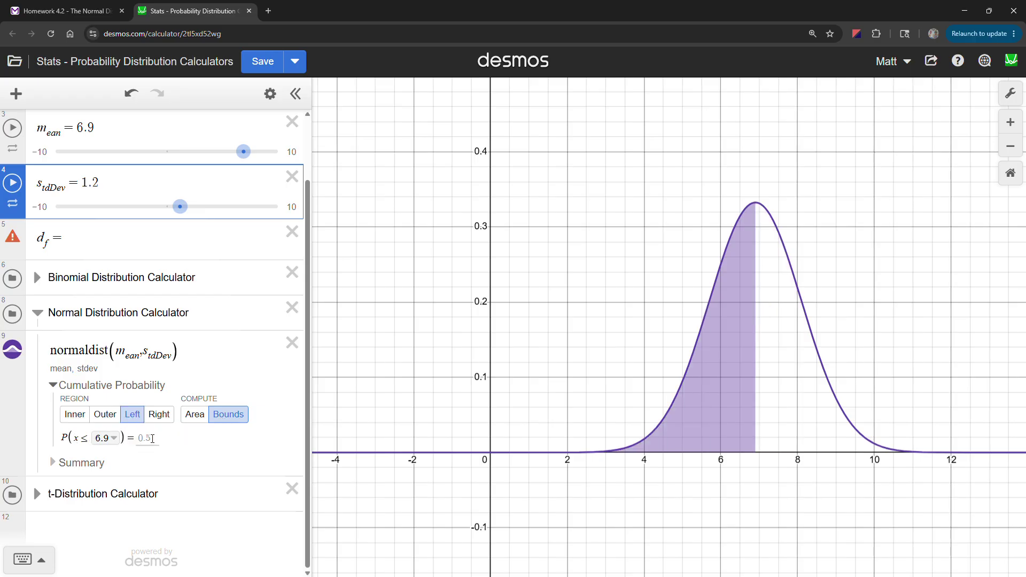
{"action": "left_click", "coordinate": [152, 441]}
{"action": "type", "text": ".75"}
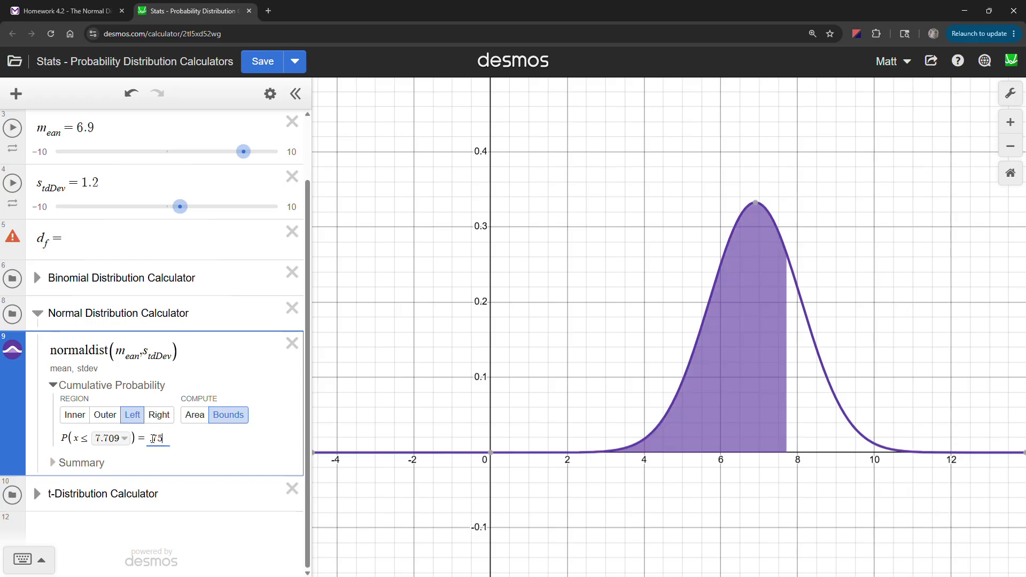
{"action": "mouse_move", "coordinate": [132, 442]}
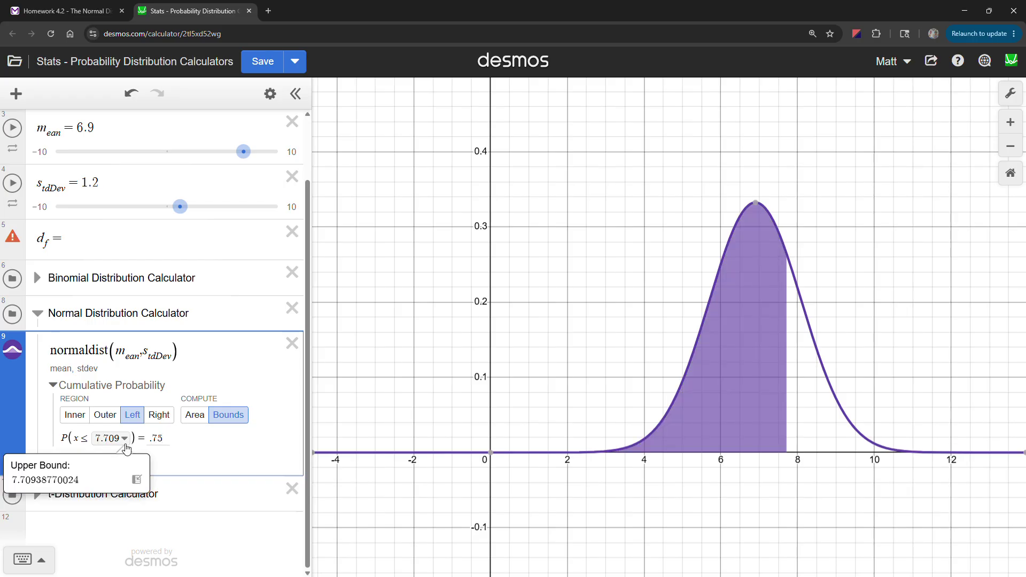
{"action": "left_click", "coordinate": [133, 477]}
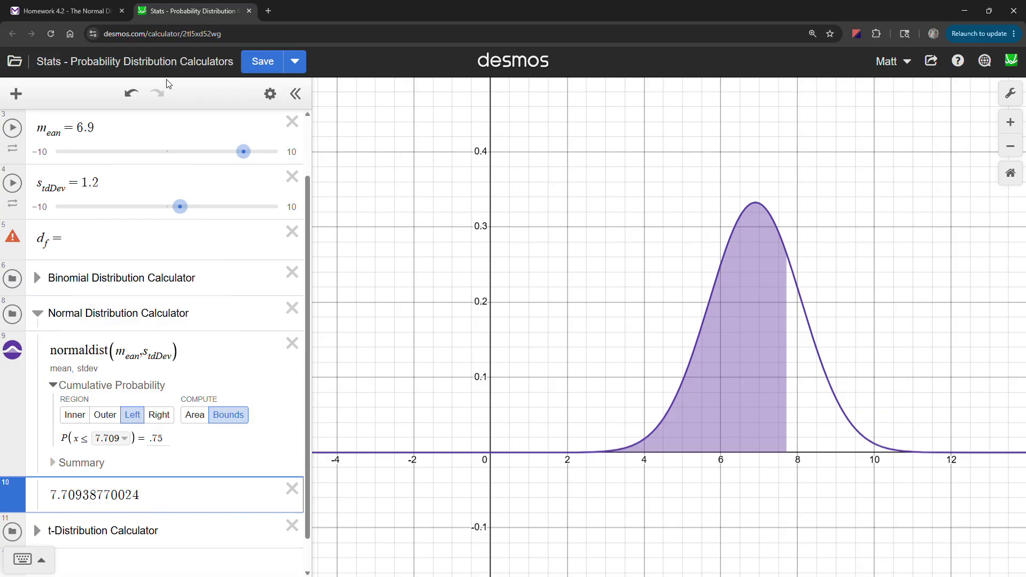
- Enter 7.7094 as the 3rd quartile value in part A of the MyOpenMath question and submit it
{"action": "left_click", "coordinate": [110, 12]}
{"action": "left_click", "coordinate": [309, 289]}
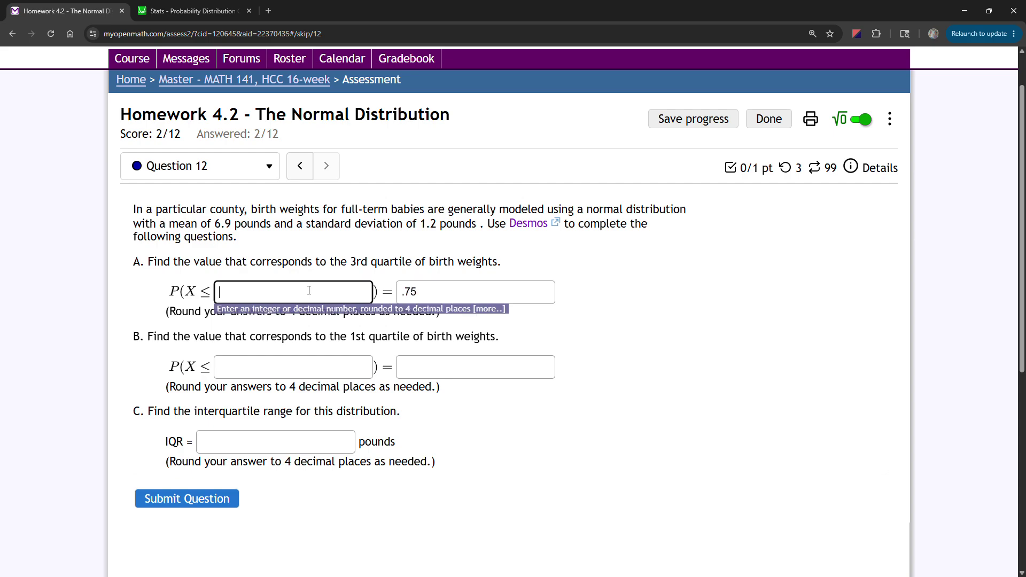
{"action": "type", "text": "7.7094"}
{"action": "key", "text": "Return"}
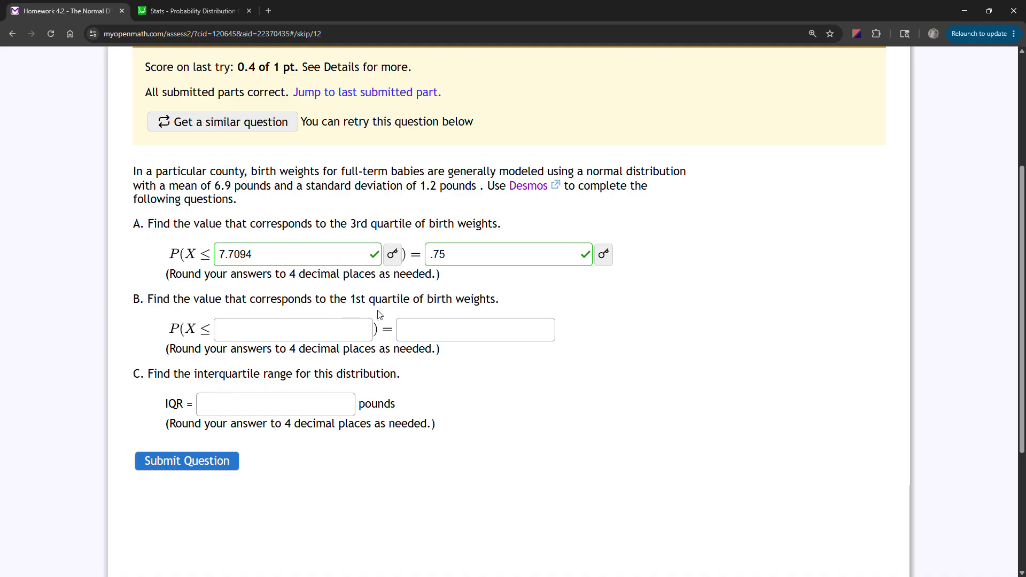
- Enter .25 as the probability in part B for the 1st quartile
{"action": "left_click", "coordinate": [416, 329]}
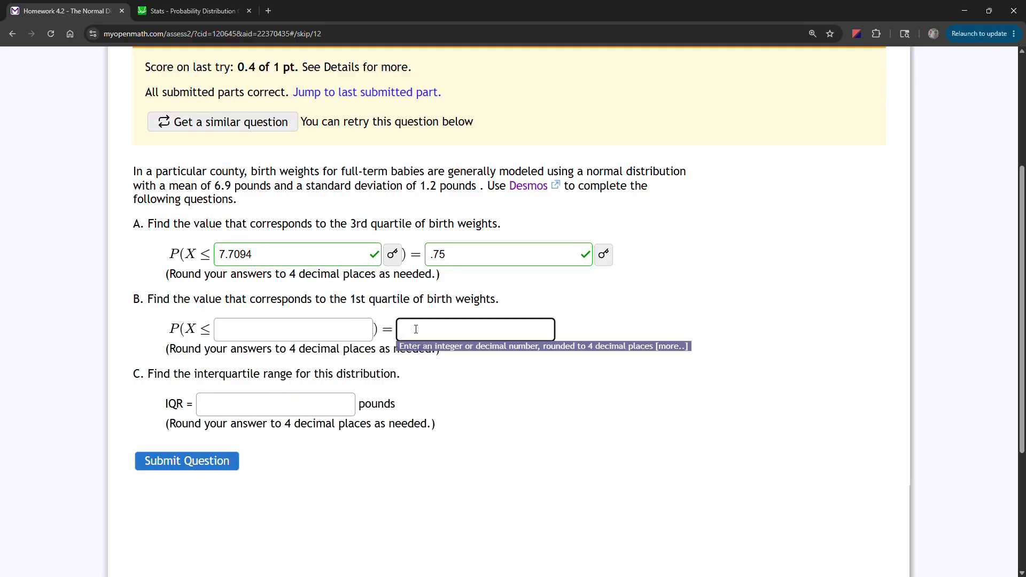
{"action": "type", "text": ".25"}
- In Desmos, change the Left region's probability to .25 and export the full upper bound to the expression list
{"action": "left_click", "coordinate": [226, 11]}
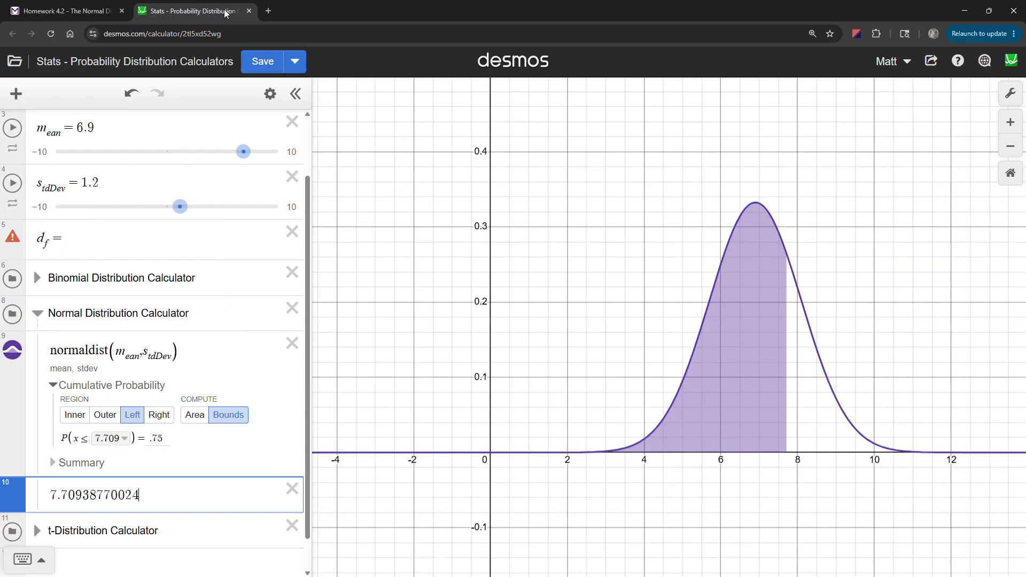
{"action": "left_click", "coordinate": [156, 437]}
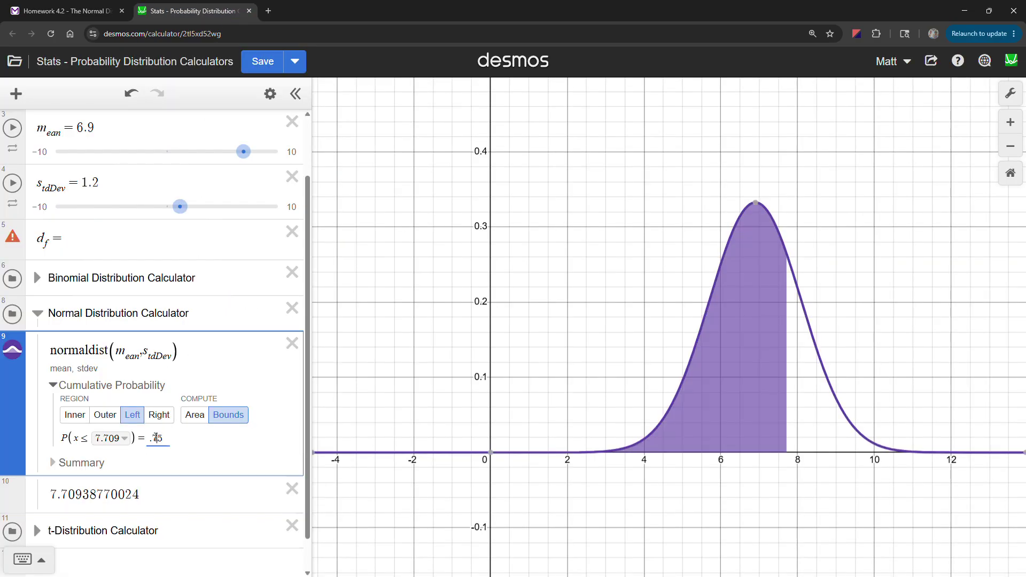
{"action": "key", "text": "BackSpace"}
{"action": "type", "text": "2"}
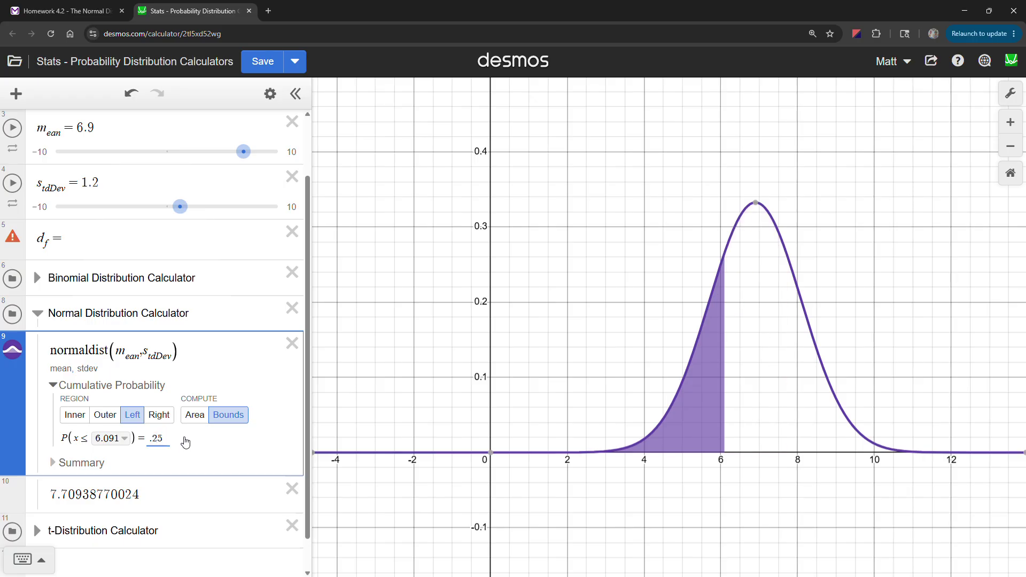
{"action": "left_click", "coordinate": [124, 439]}
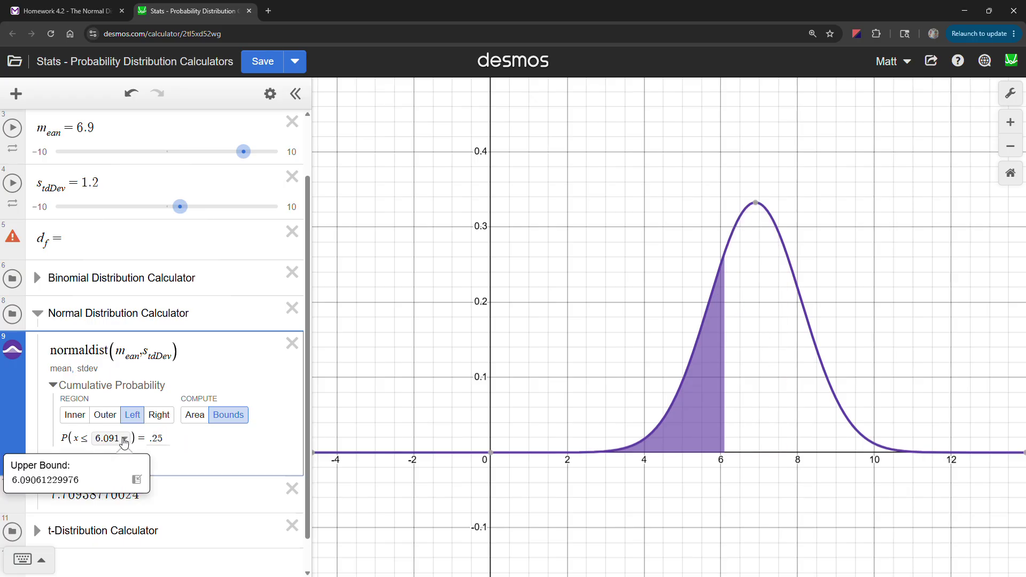
{"action": "left_click", "coordinate": [136, 479]}
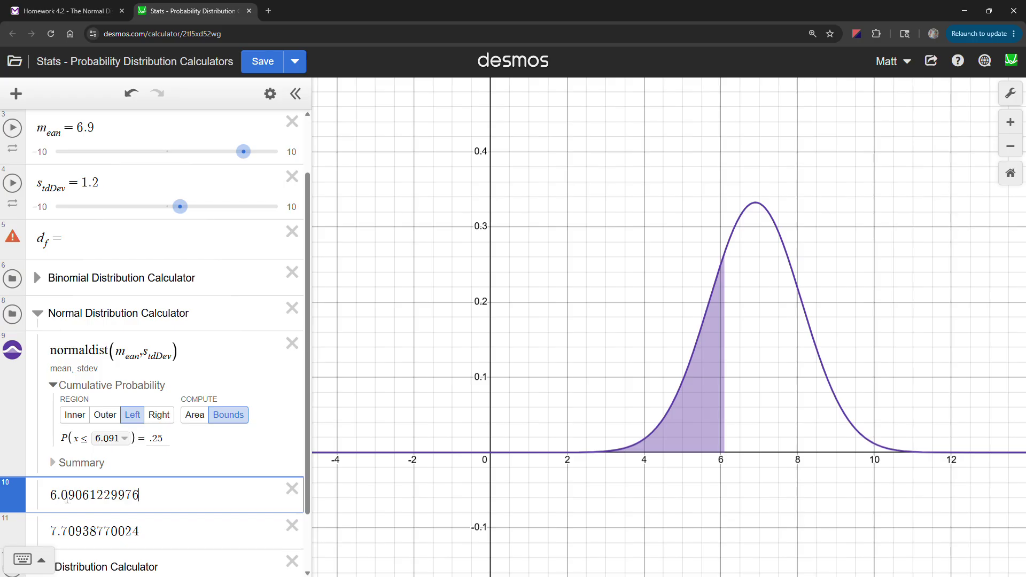
- Enter 6.0906 as the 1st quartile value in part B of the MyOpenMath question and submit it
{"action": "left_click", "coordinate": [97, 12]}
{"action": "type", "text": "6.0906"}
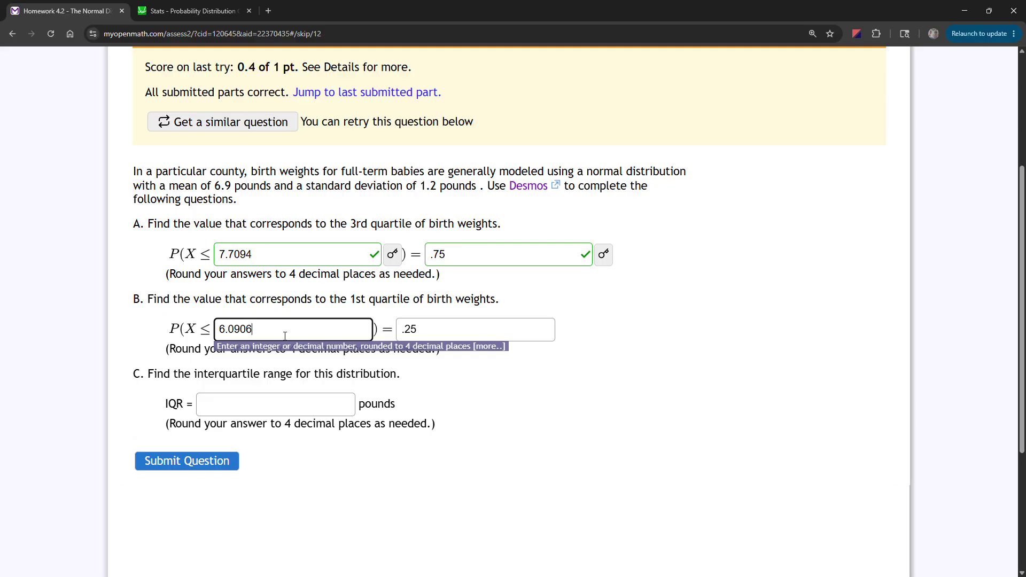
{"action": "key", "text": "Return"}
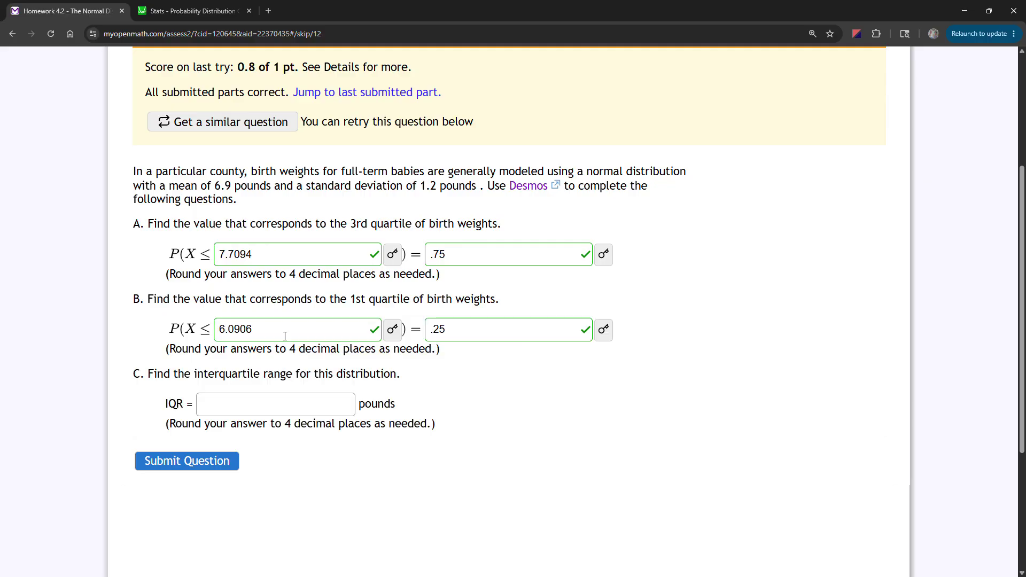